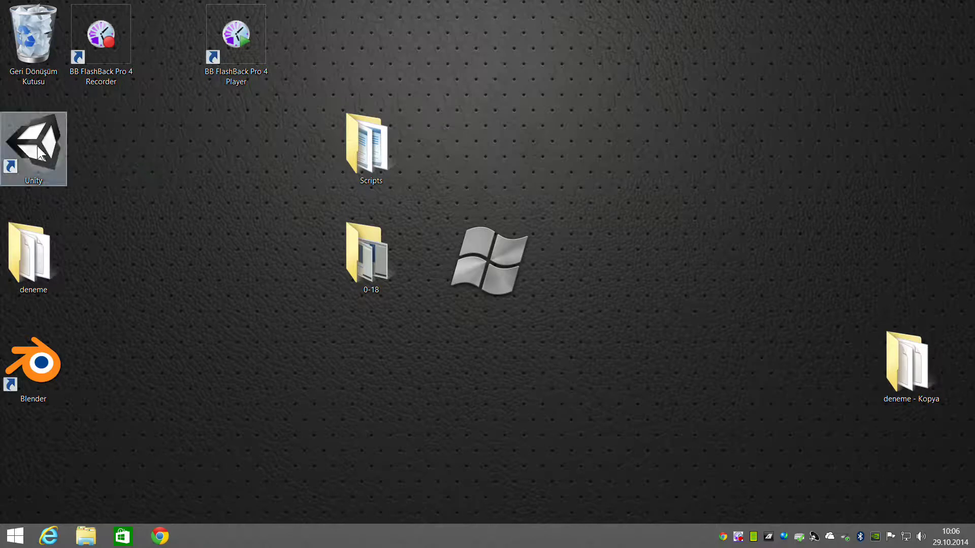
- Launch Unity, play the level and steer the paddle with the arrow keys to keep the ball in play
double_click(46, 182)
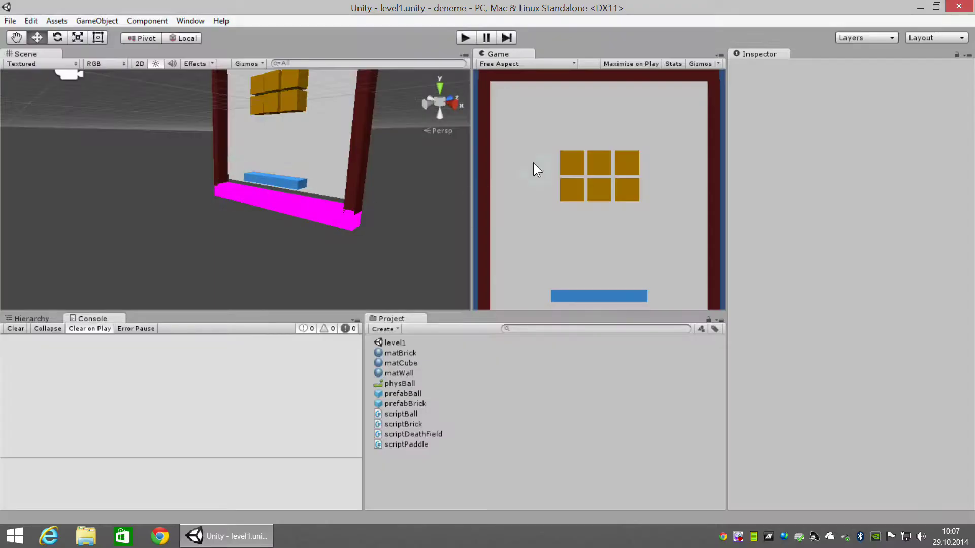
click(467, 37)
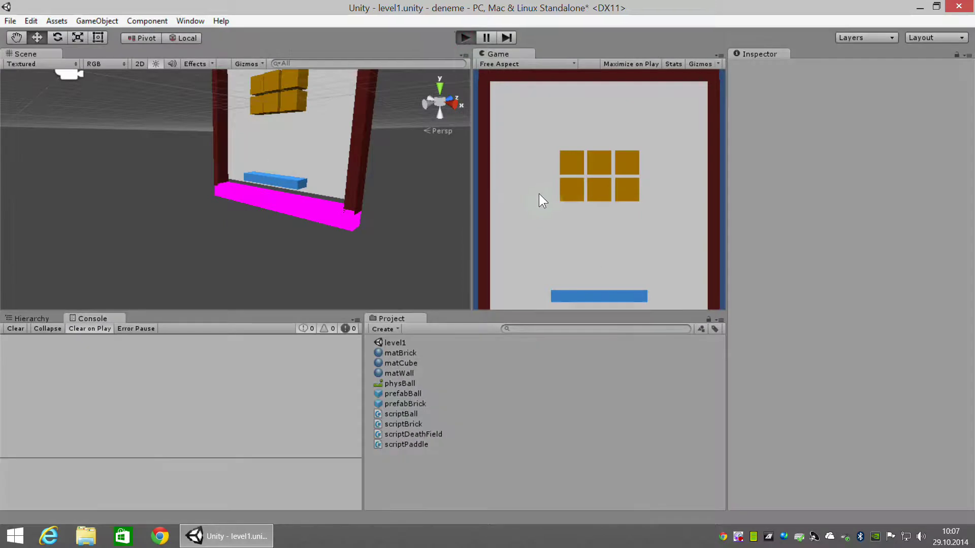
key(Right)
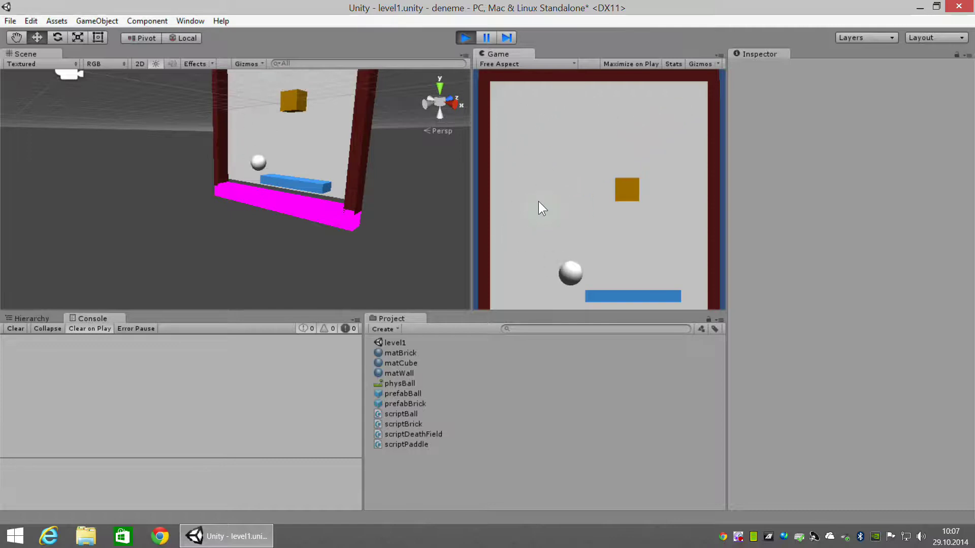
key(Left)
key(Right)
key(Right)
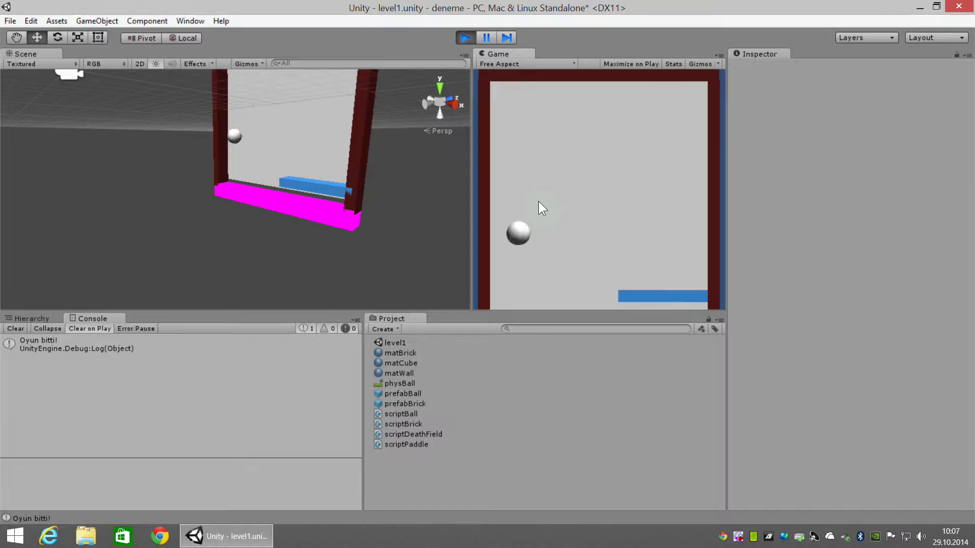
key(Left)
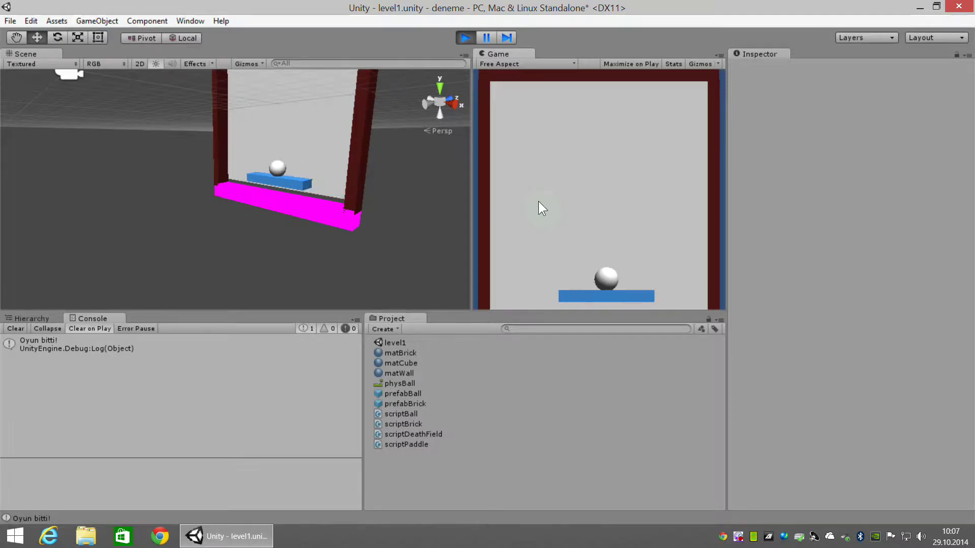
key(Left)
key(Right)
key(Left)
key(Right)
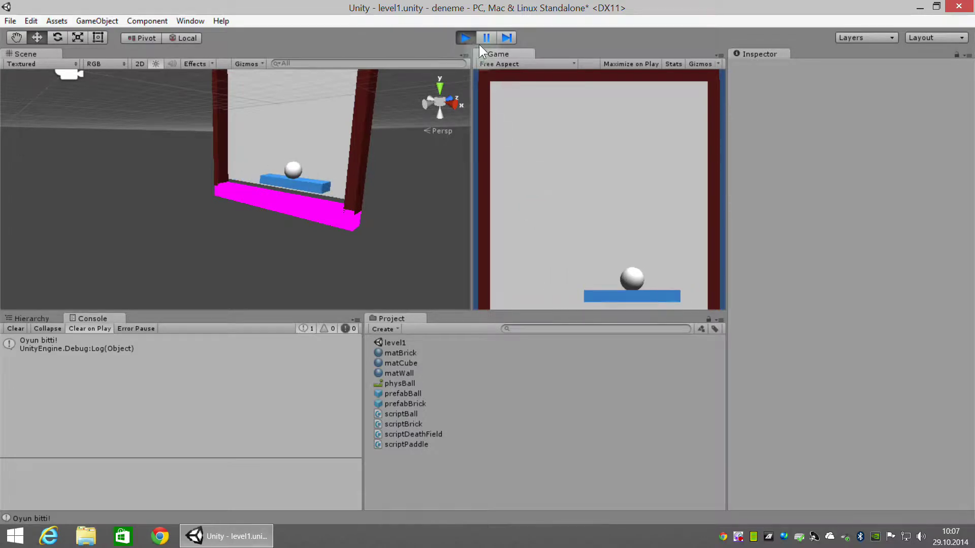
- Restart the play-test and let it run until every brick breaks, then stop Play mode
click(467, 37)
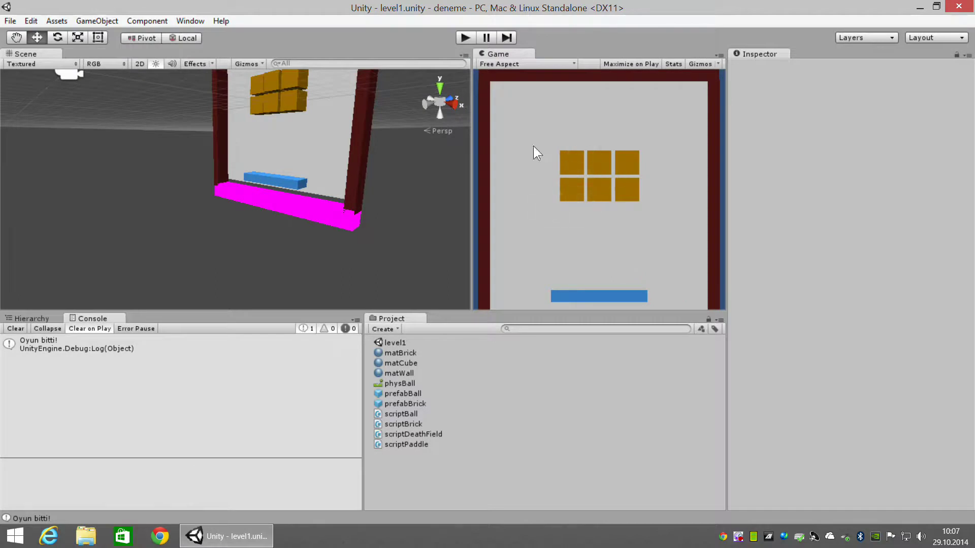
click(466, 38)
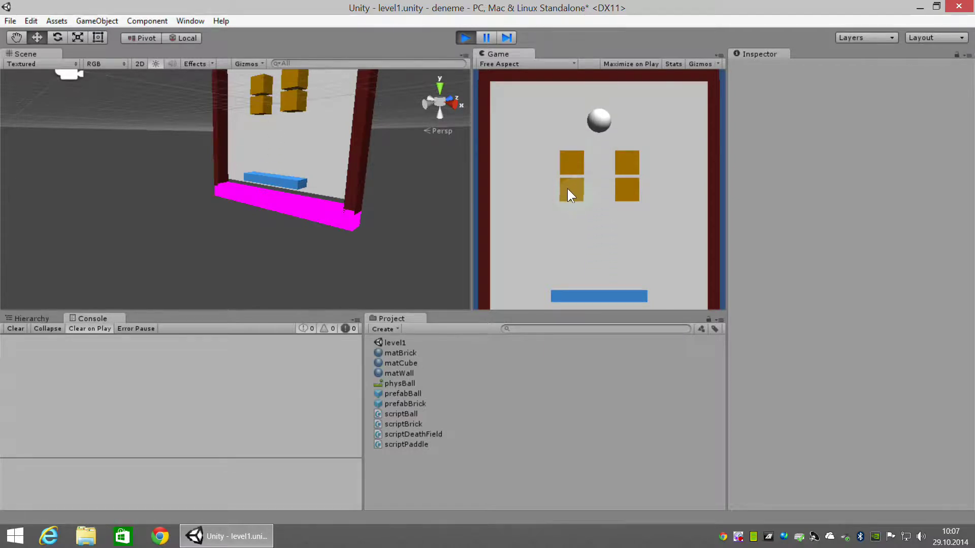
click(463, 33)
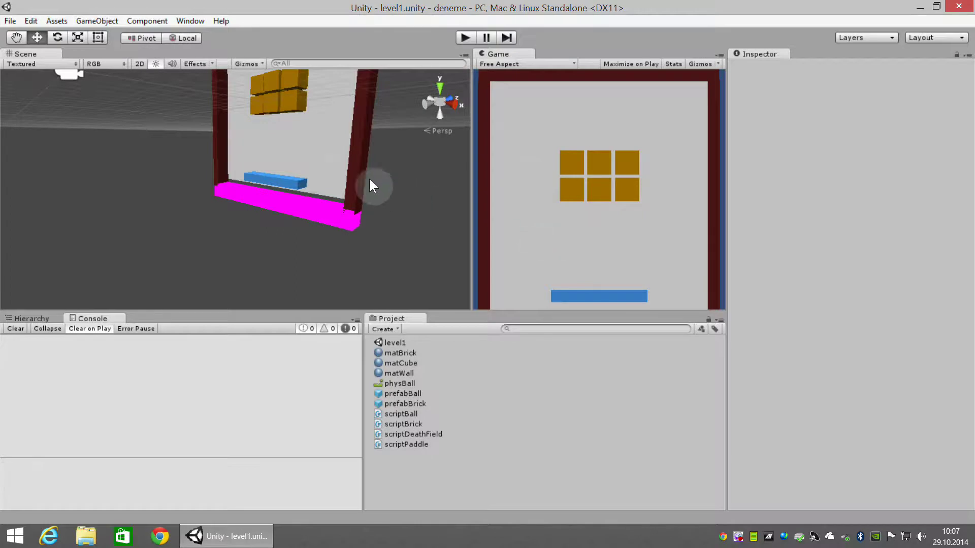
- Slide the background plane left, then undo so it stays in its original place
alt+drag(309, 156, 270, 103)
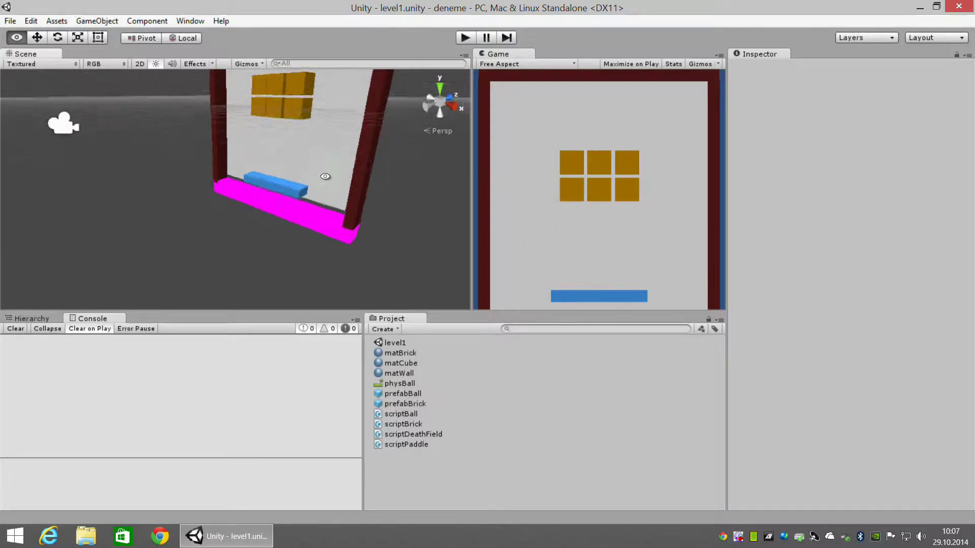
click(348, 124)
key(f)
mouse_move(348, 197)
mouse_down()
mouse_move(329, 229)
mouse_move(266, 268)
mouse_move(256, 200)
mouse_up()
key(ctrl+z)
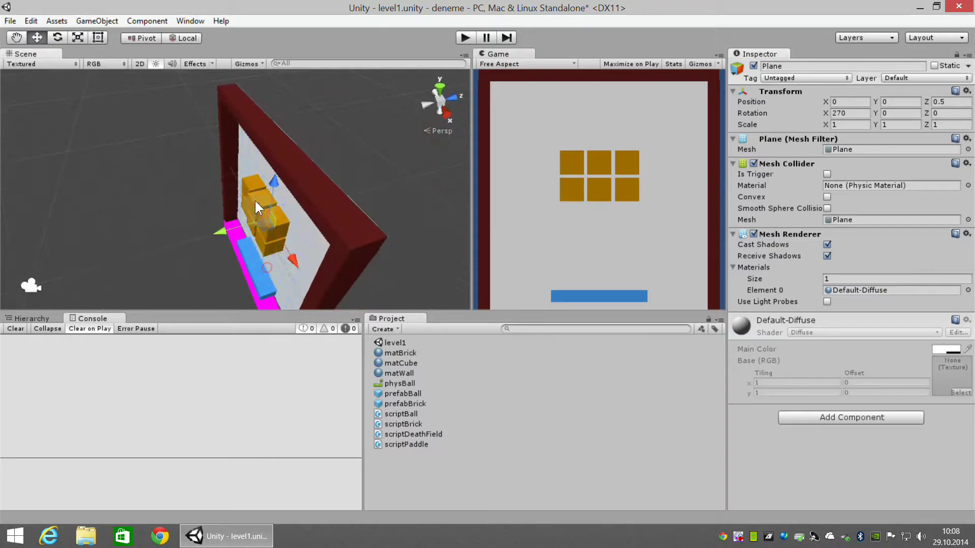
- Select two bricks, zero their Position Z, then nudge them forward to Z -0.10817
click(250, 186)
alt+drag(282, 266, 263, 179)
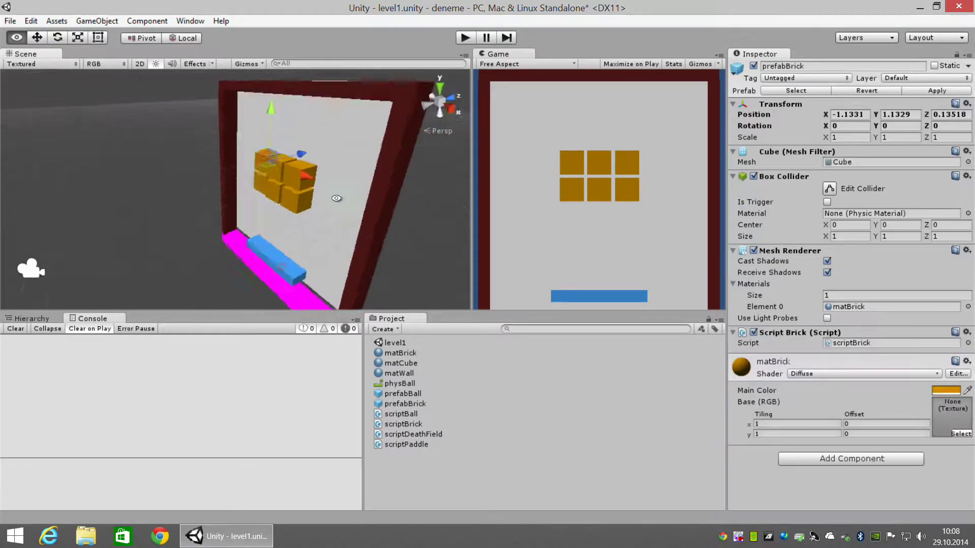
shift+click(263, 179)
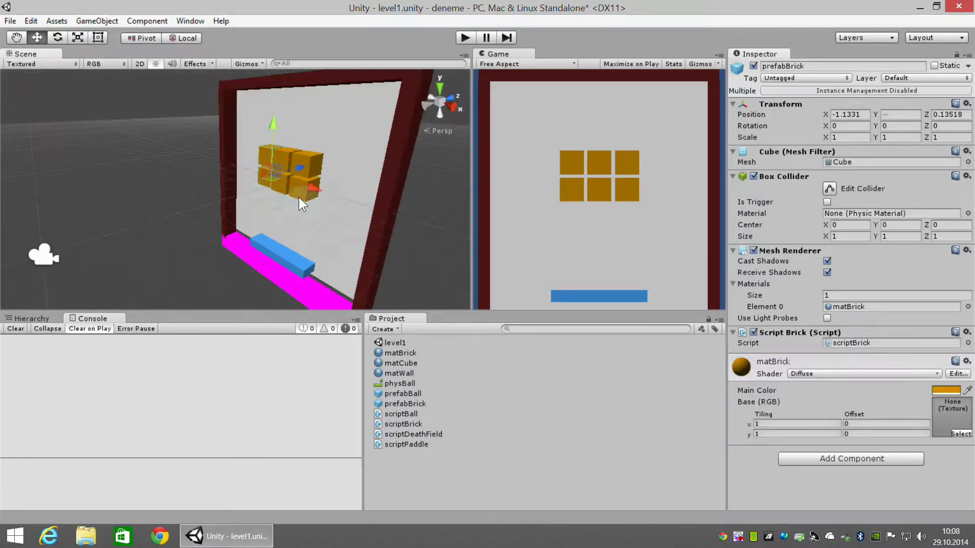
alt+drag(330, 211, 324, 212)
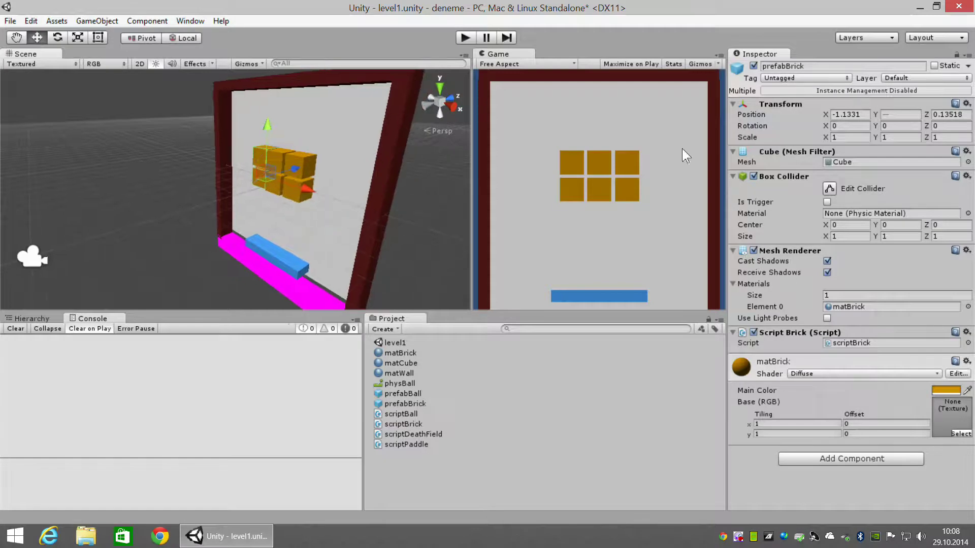
click(947, 115)
text(0)
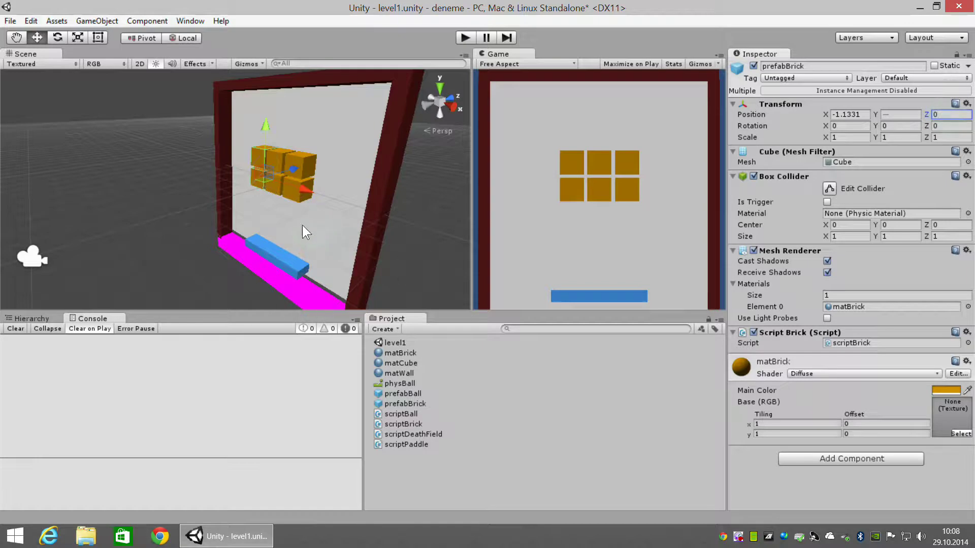
alt+drag(303, 225, 378, 179)
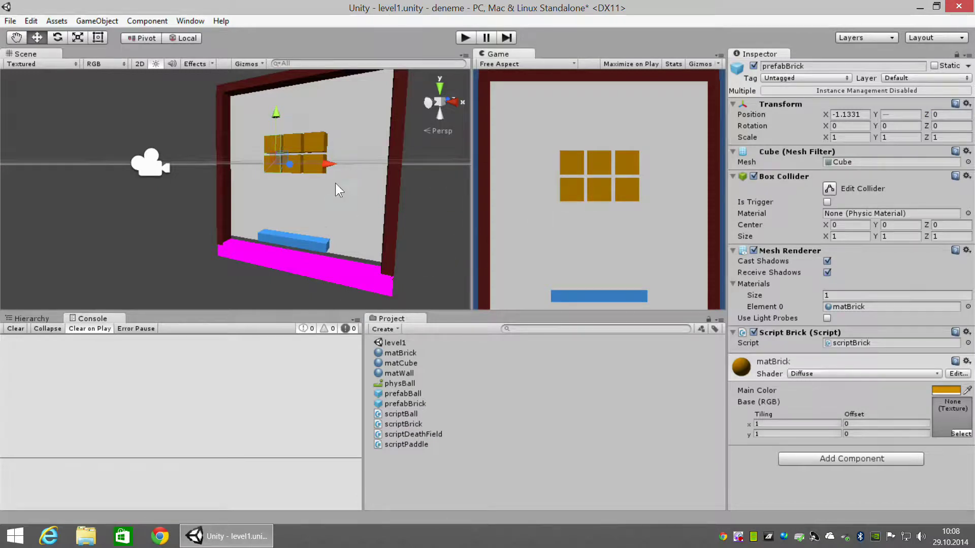
drag(289, 167, 296, 173)
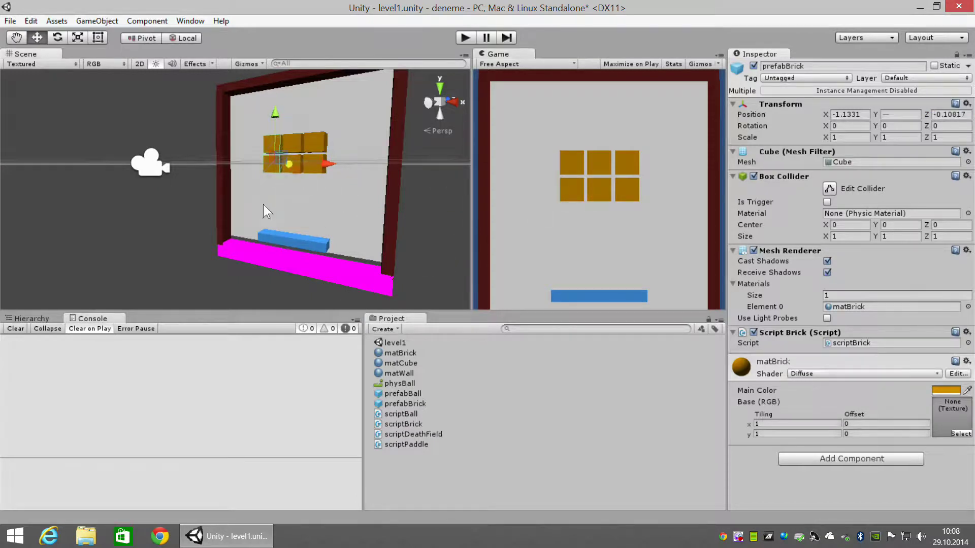
- Show the Hierarchy, then open scriptBrick from the Project panel in MonoDevelop
click(22, 316)
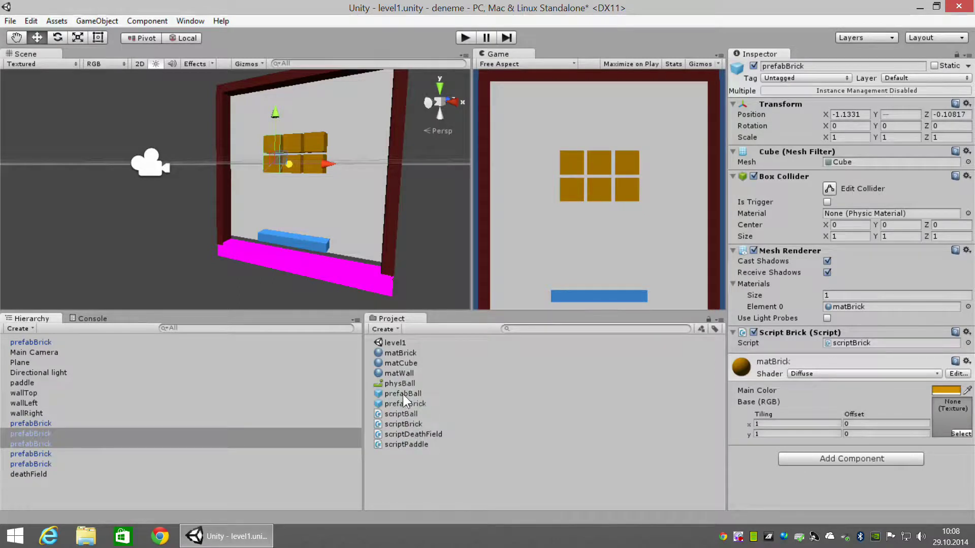
click(400, 426)
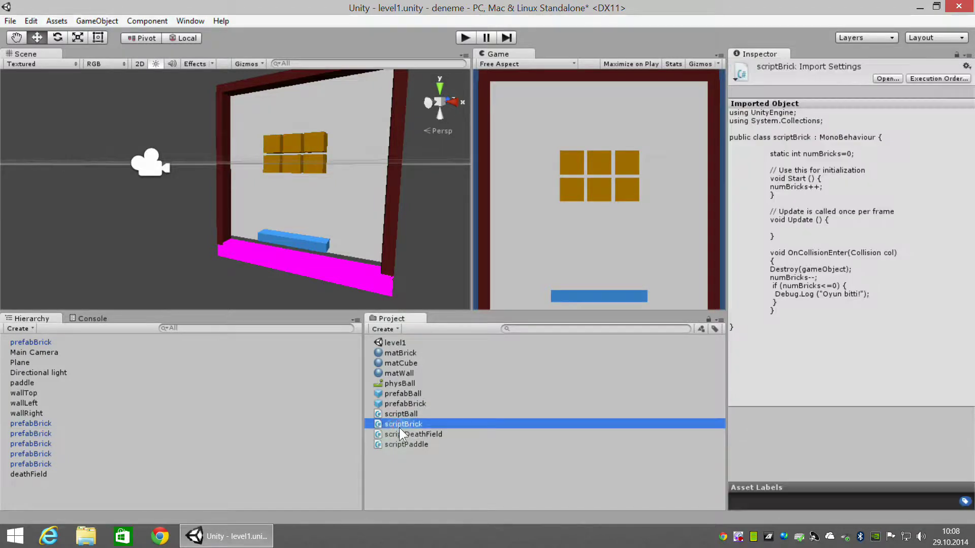
double_click(409, 423)
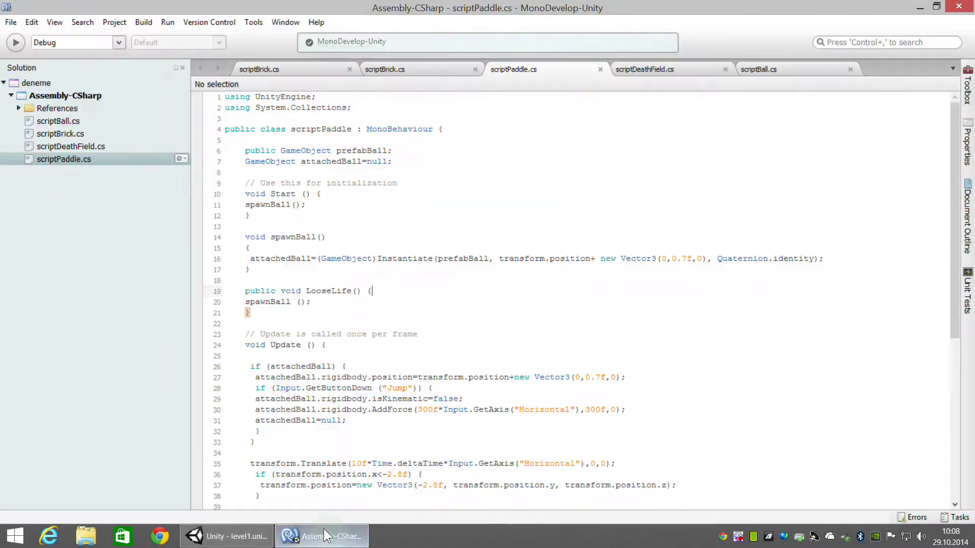
- Close the duplicate scriptBrick.cs tab and highlight OnCollisionEnter and its Destroy(gameObject) call
click(478, 69)
click(318, 67)
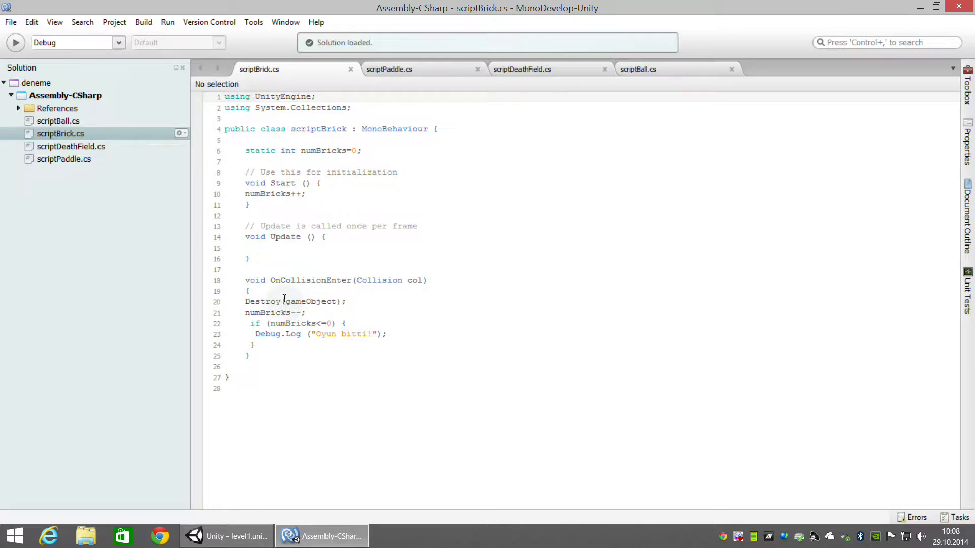
click(270, 280)
drag(270, 279, 351, 281)
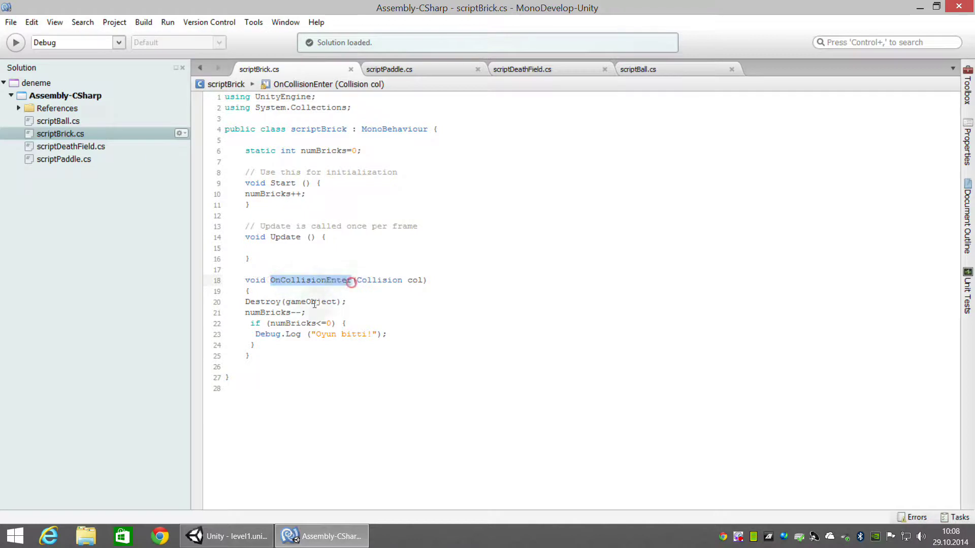
click(244, 303)
drag(245, 302, 345, 305)
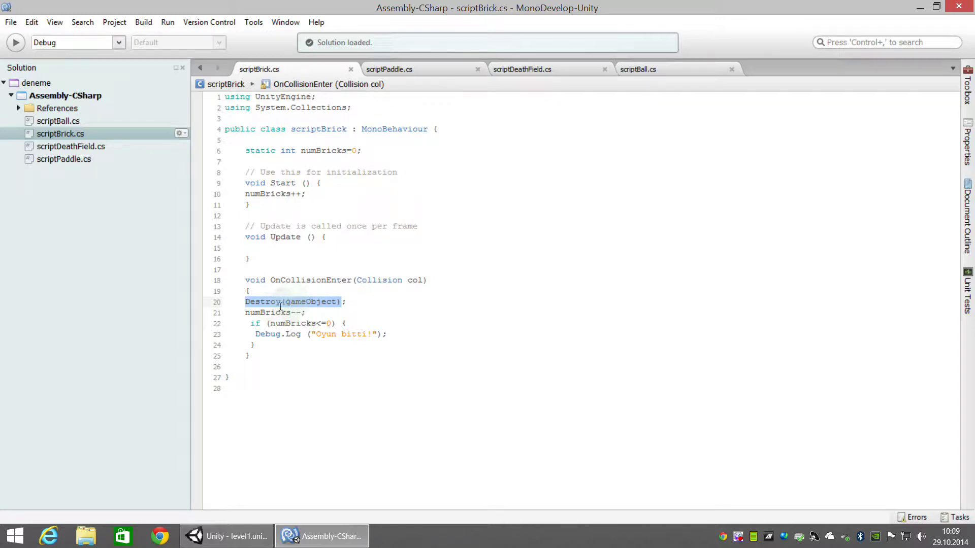
mouse_move(289, 304)
- Declare 'public int hitPoints=1;' below the numBricks field
click(372, 152)
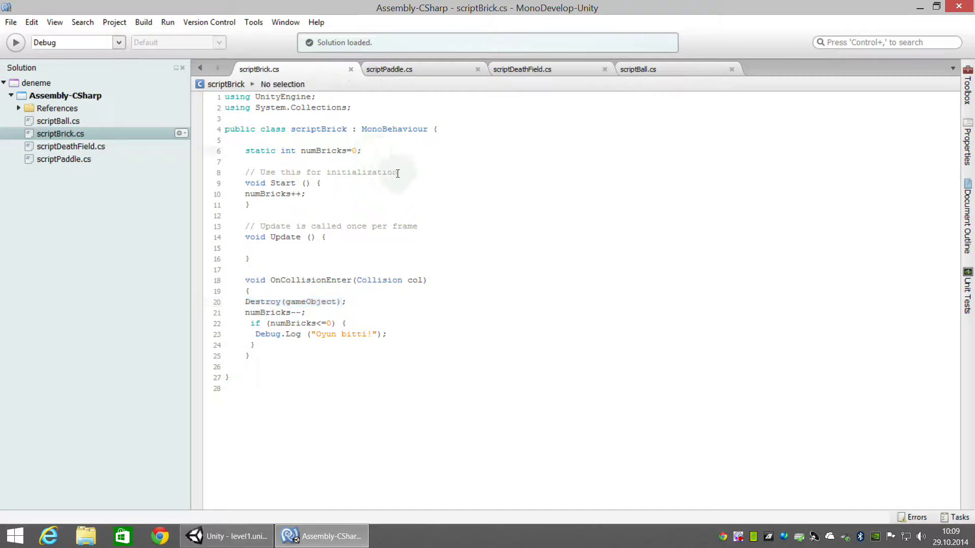
key(Return)
key(Tab)
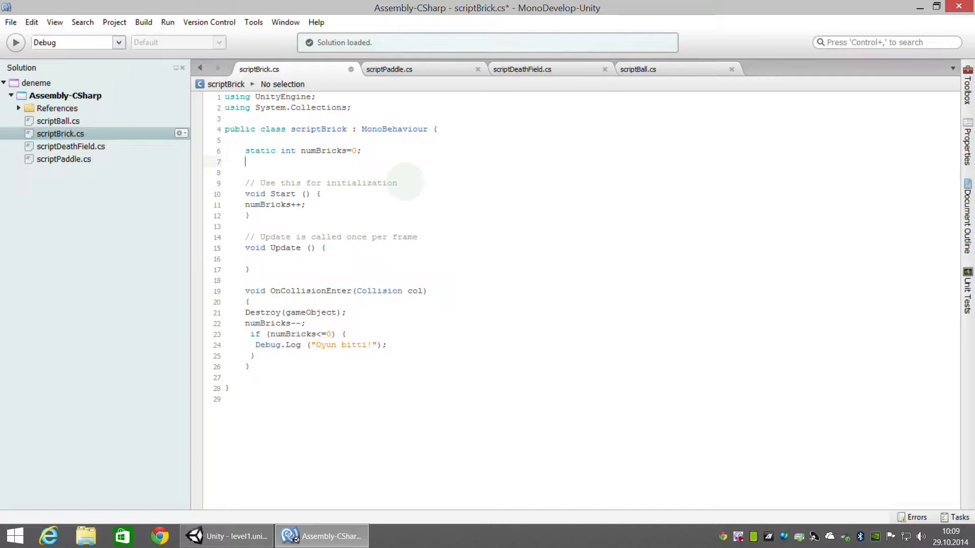
text(public in)
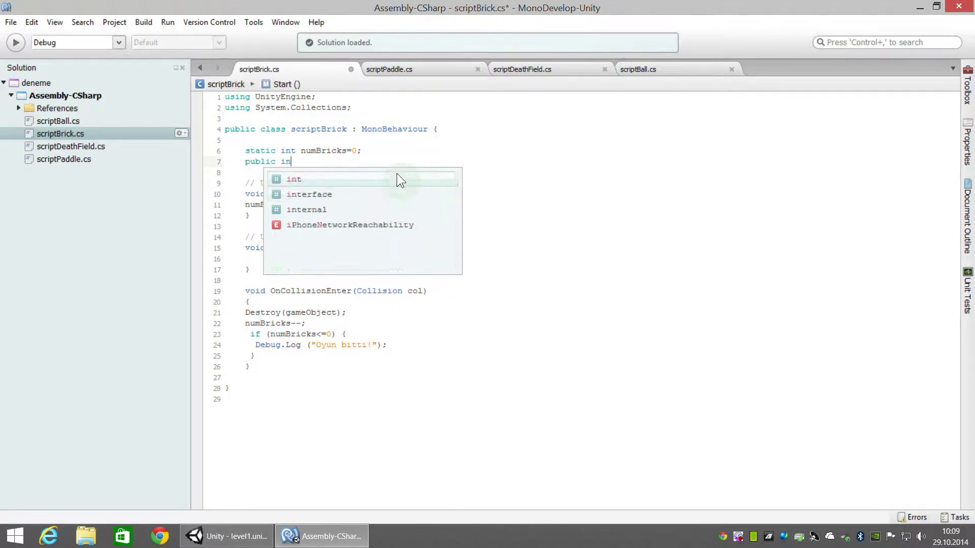
text(t hitPoints=1)
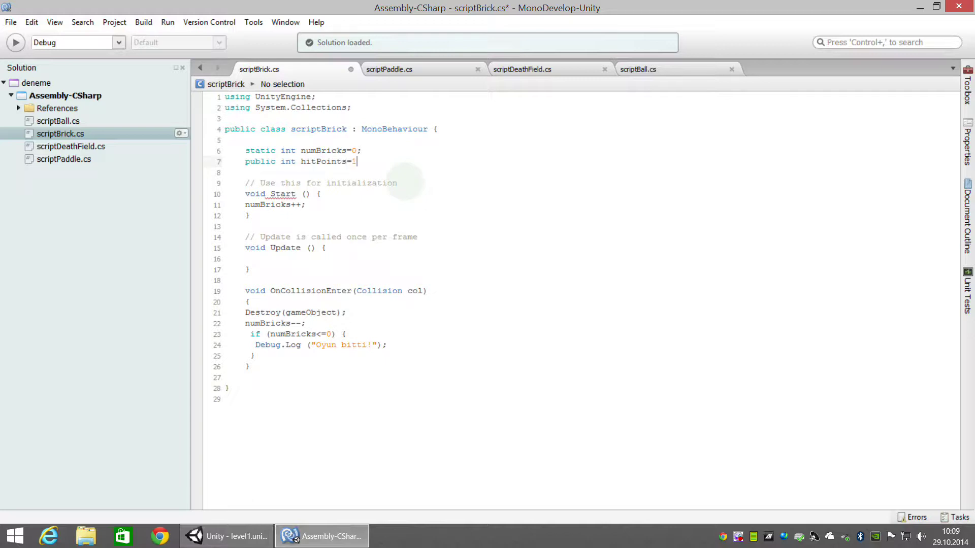
text(;)
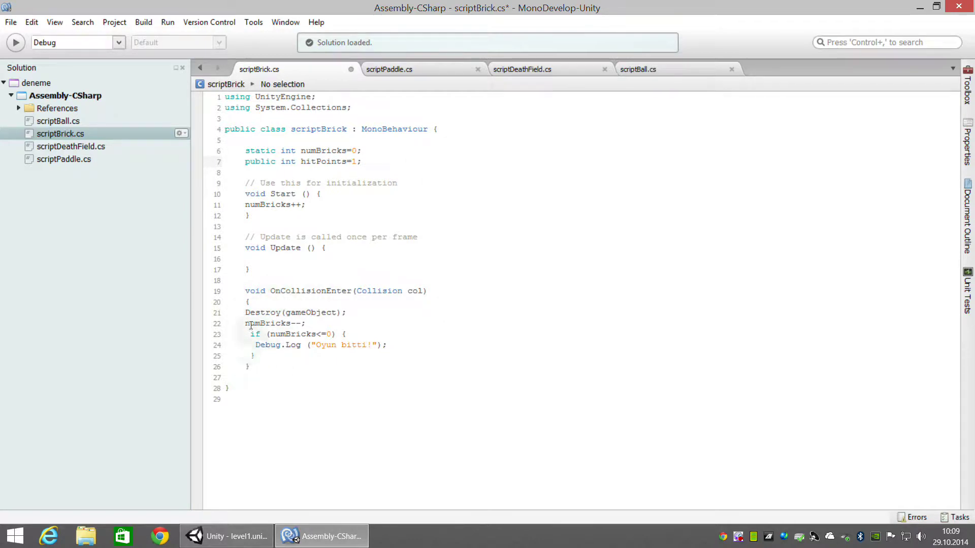
- Start a 'void Die() {' method after the OnCollisionEnter handler
click(257, 366)
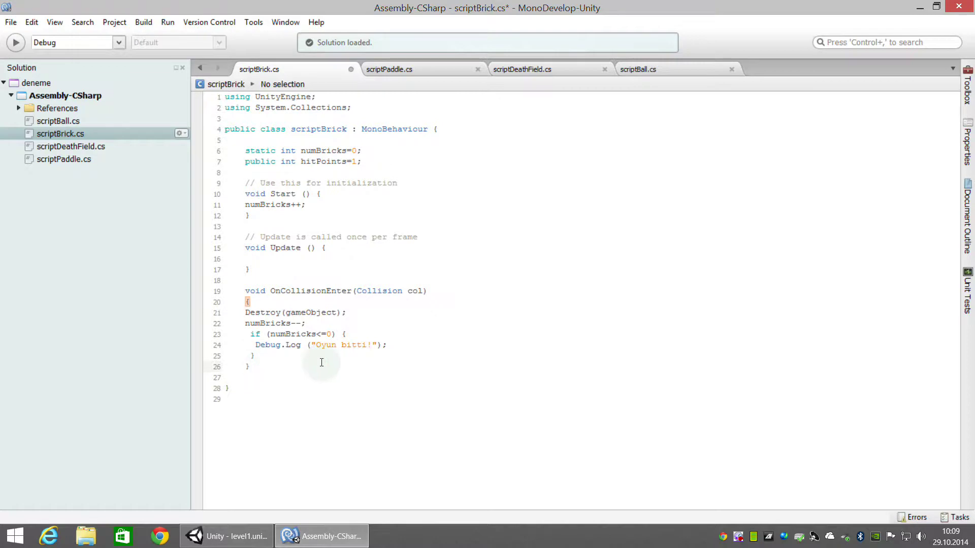
key(Return)
key(Return)
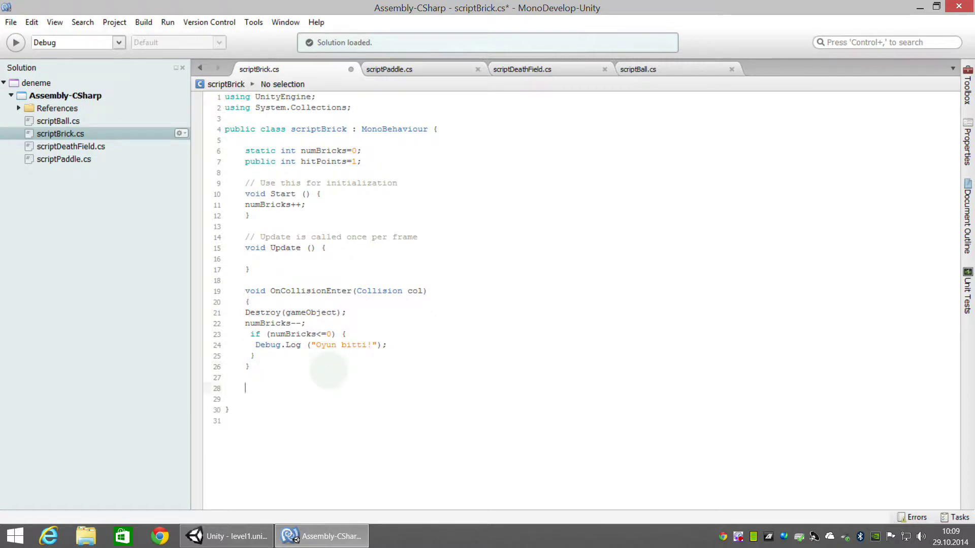
text(void Die)
text(() {)
- Cut the Destroy, numBricks-- and Oyun bitti! check from OnCollisionEnter and paste it into Die
key(Return)
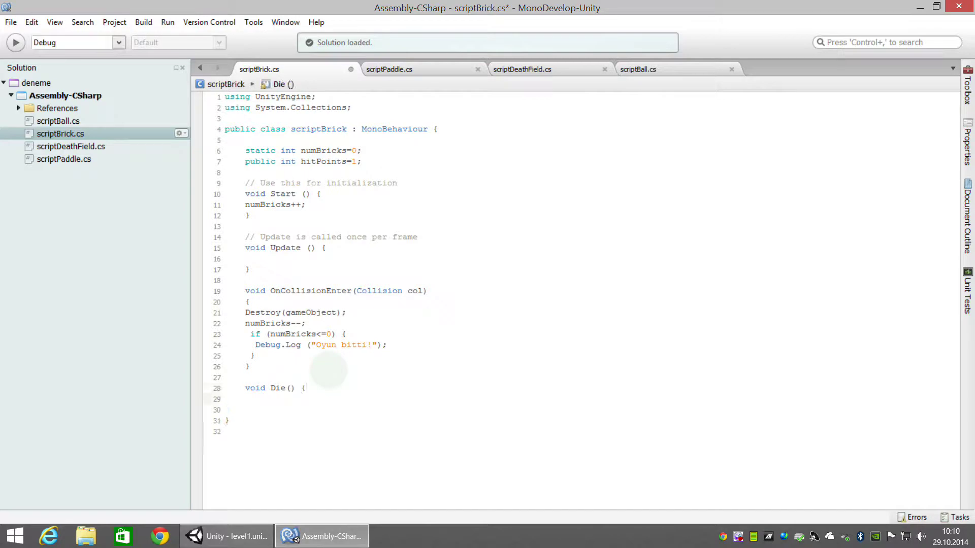
key(Up)
key(Up)
key(Up)
key(Up)
key(Up)
key(Up)
key(Up)
key(Up)
key(shift+Down)
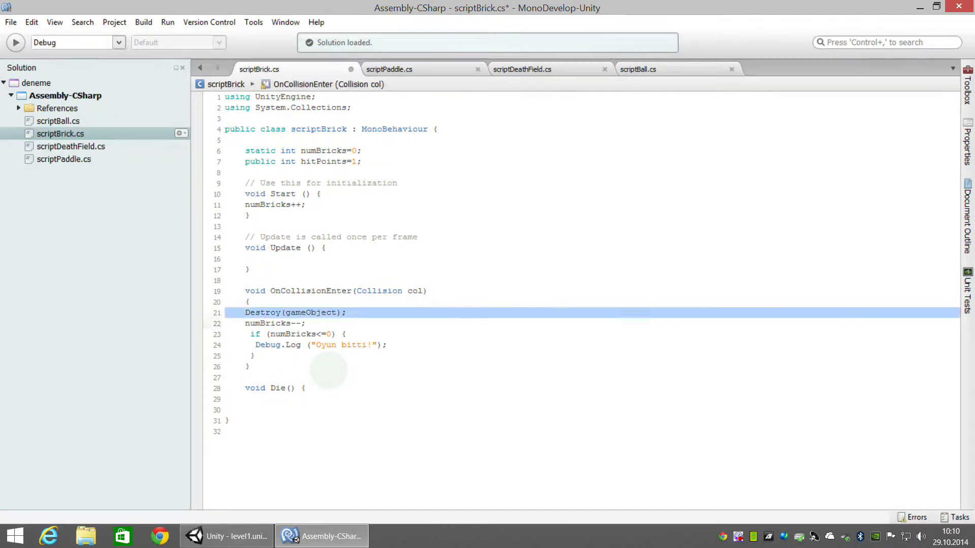
key(shift+Down)
key(shift+Down)
key(shift+Down)
key(shift+Down)
key(shift+Up)
key(shift+Down)
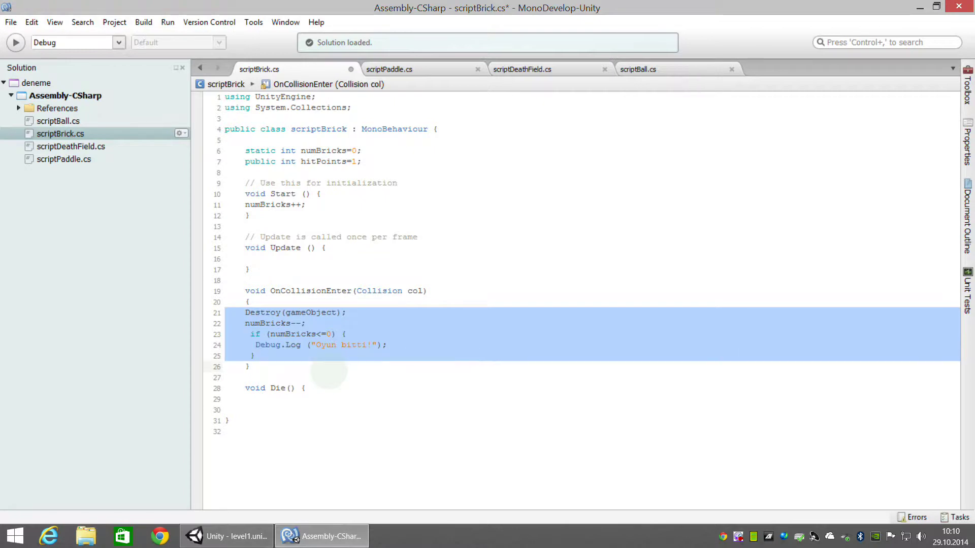
key(ctrl+x)
click(225, 345)
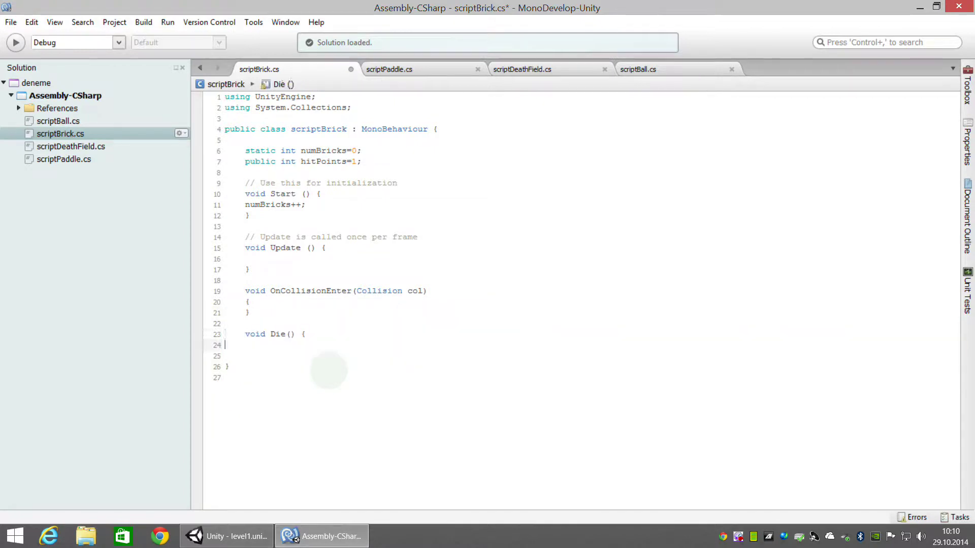
key(ctrl+v)
- Remove the extra indentation from the pasted lines and add a line after the if block
click(265, 356)
key(Up)
key(BackSpace)
key(BackSpace)
key(BackSpace)
key(Down)
key(BackSpace)
key(BackSpace)
key(BackSpace)
key(Down)
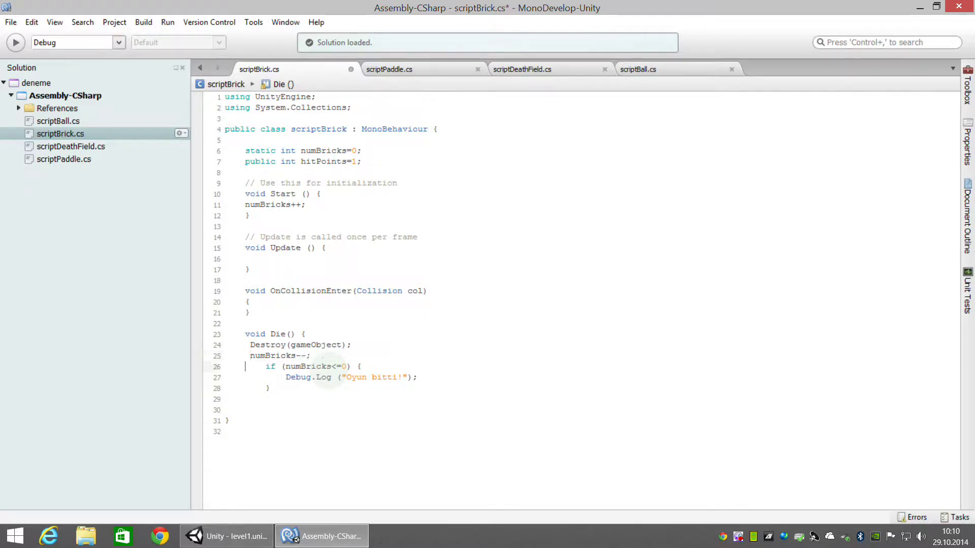
key(BackSpace)
key(BackSpace)
key(Down)
key(BackSpace)
key(BackSpace)
key(BackSpace)
key(BackSpace)
key(BackSpace)
key(BackSpace)
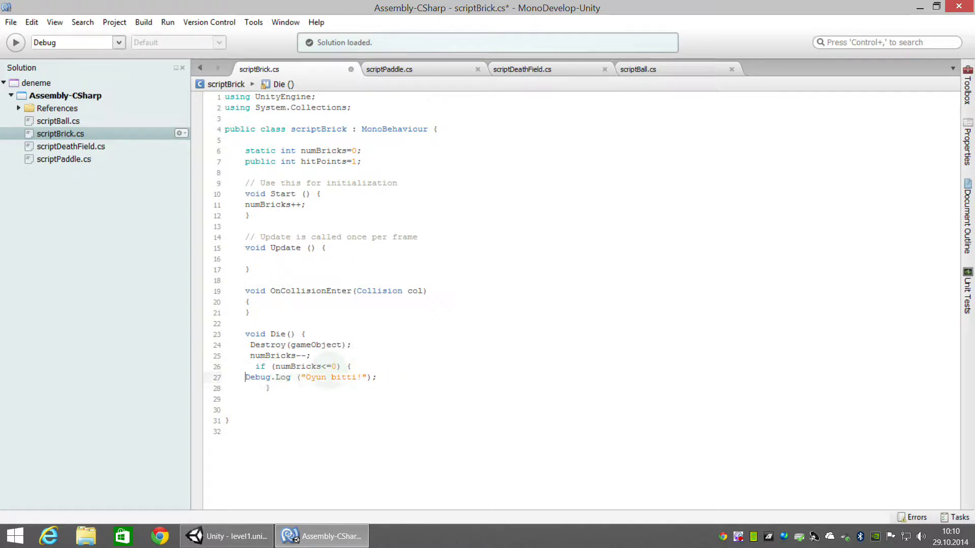
key(Down)
key(BackSpace)
key(BackSpace)
key(BackSpace)
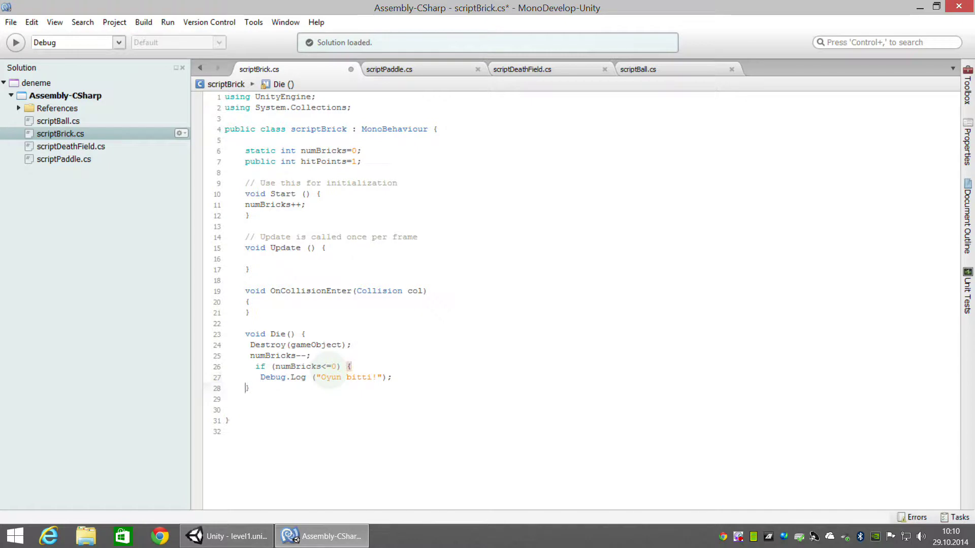
key(Return)
- Close Die with '}', call 'Die ();' inside OnCollisionEnter, and save scriptBrick.cs
text(})
key(Up)
key(Up)
key(Up)
key(Up)
key(Up)
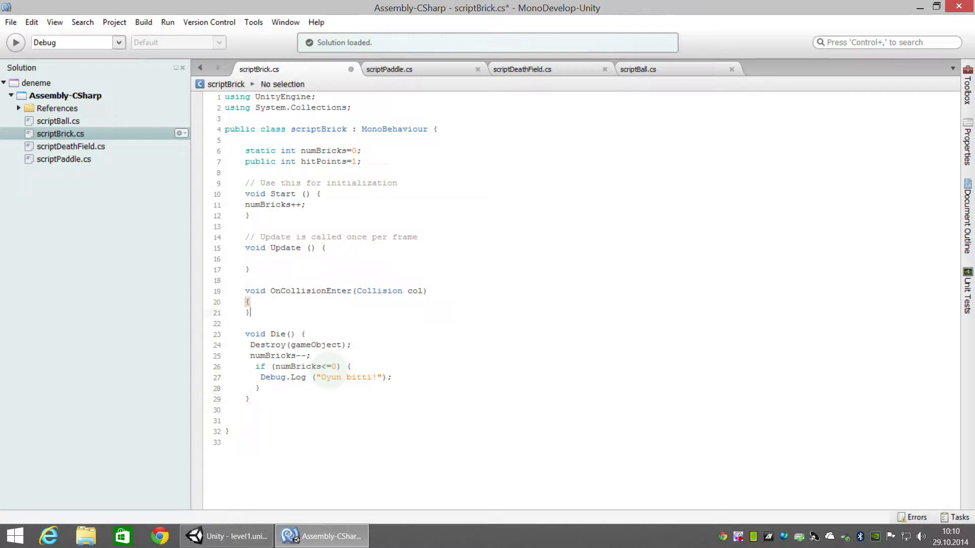
key(Return)
text(D)
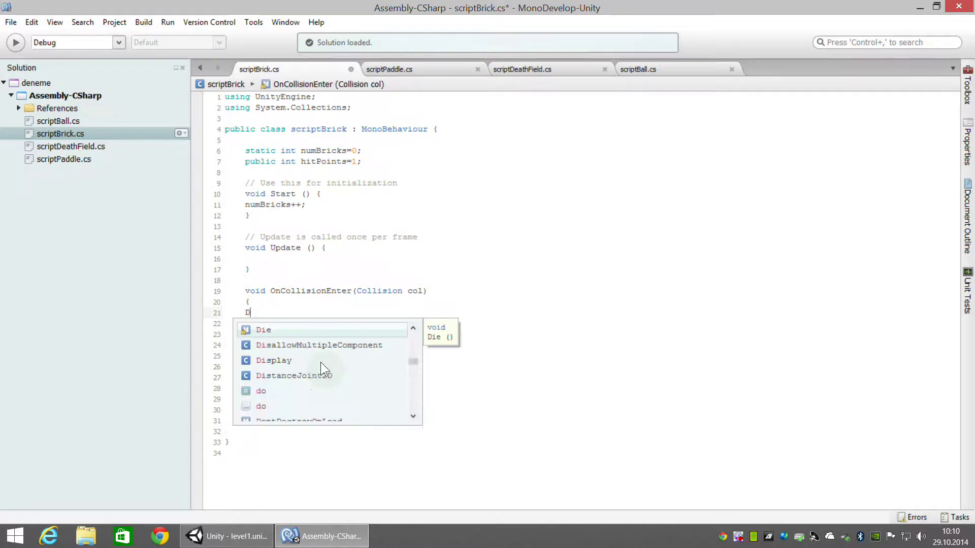
text(ie ();)
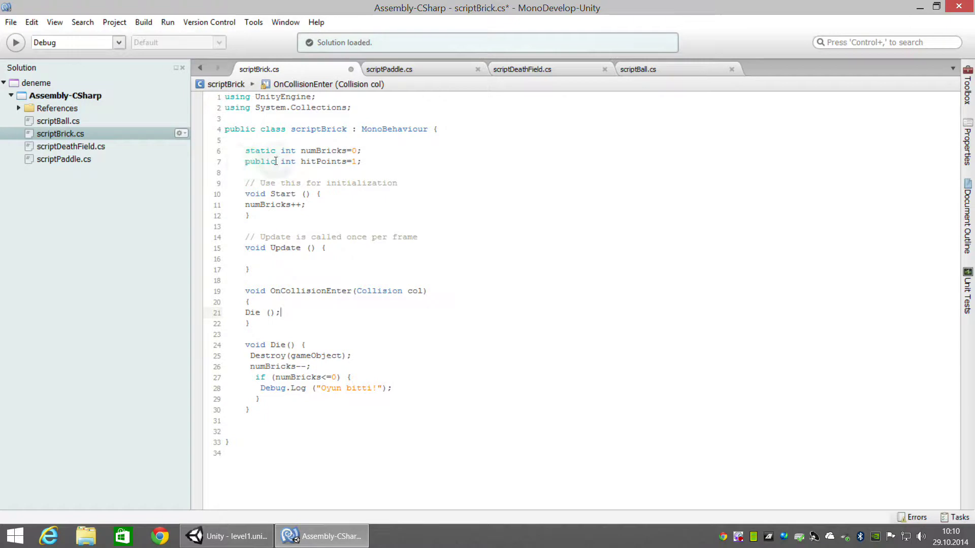
key(ctrl+s)
- In Unity, select a brick to confirm its Hit Points is 1, then return to MonoDevelop
click(227, 537)
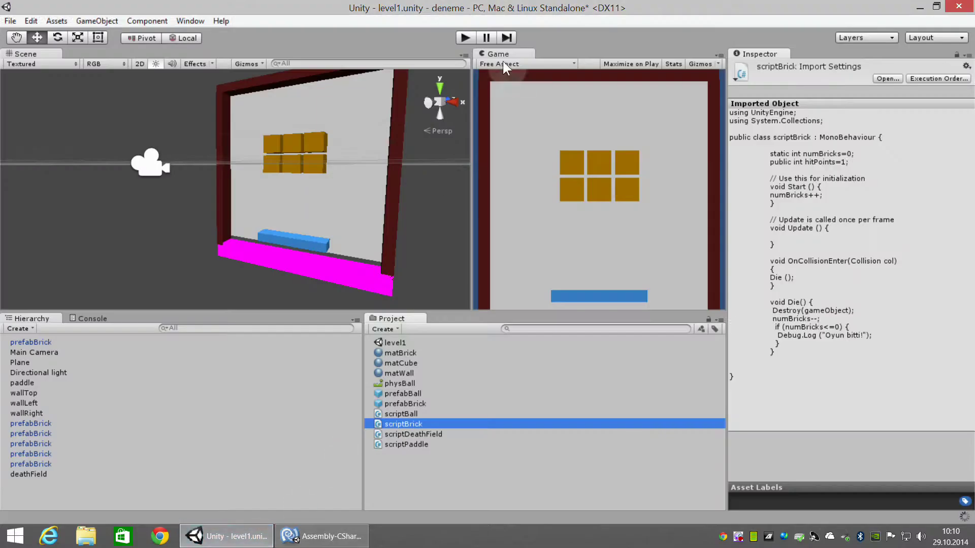
click(270, 168)
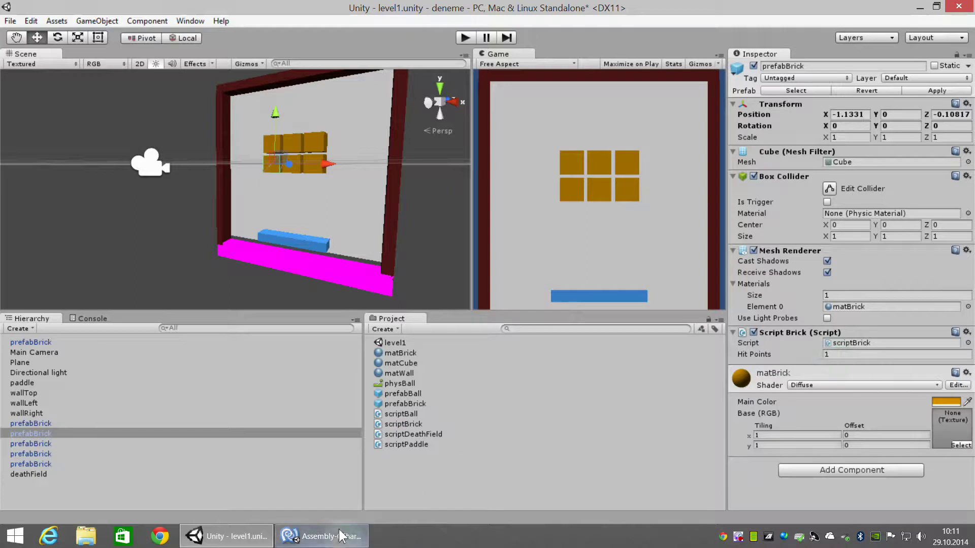
click(321, 536)
click(357, 162)
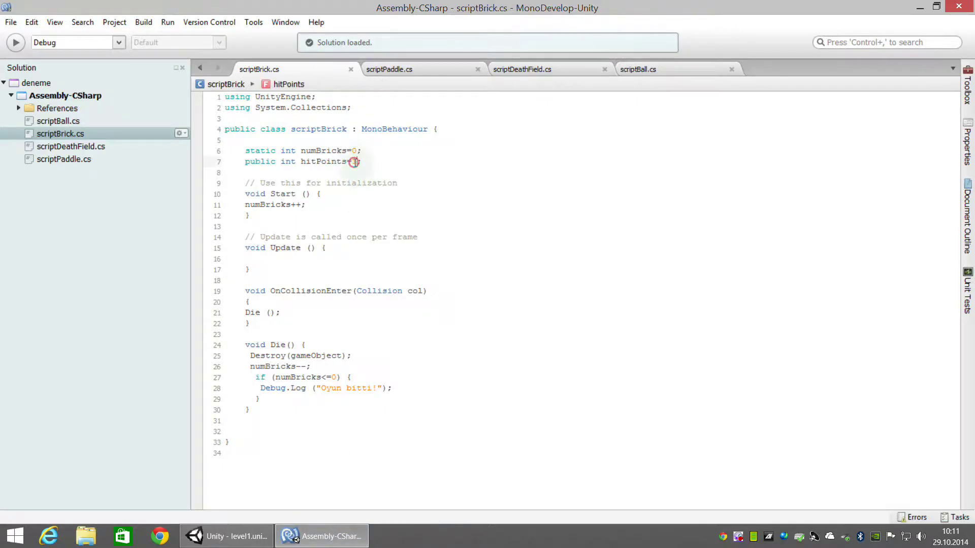
key(BackSpace)
text(3)
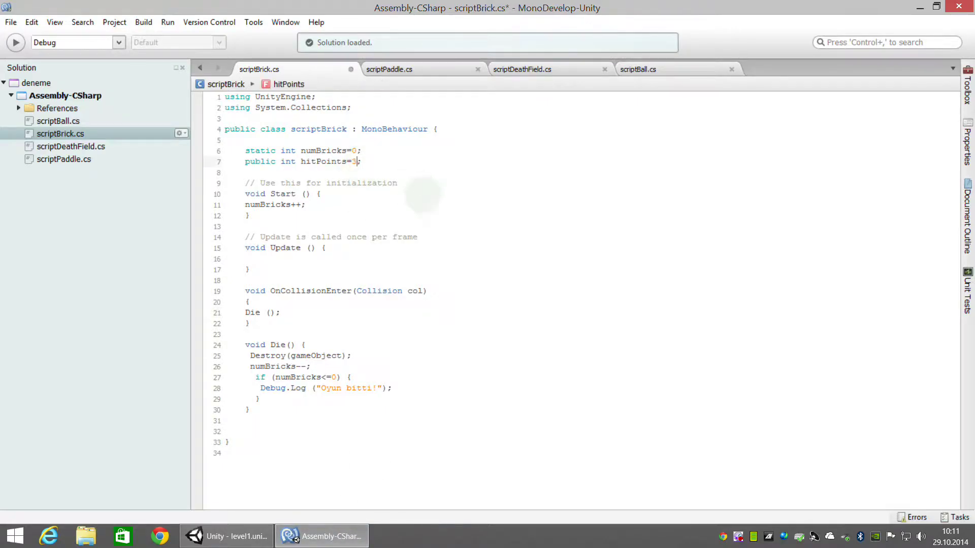
click(340, 196)
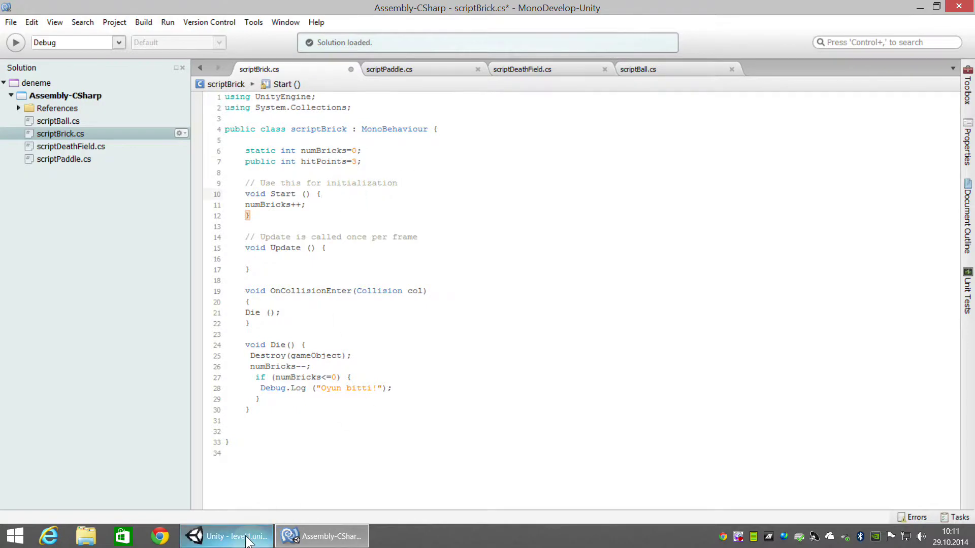
click(223, 537)
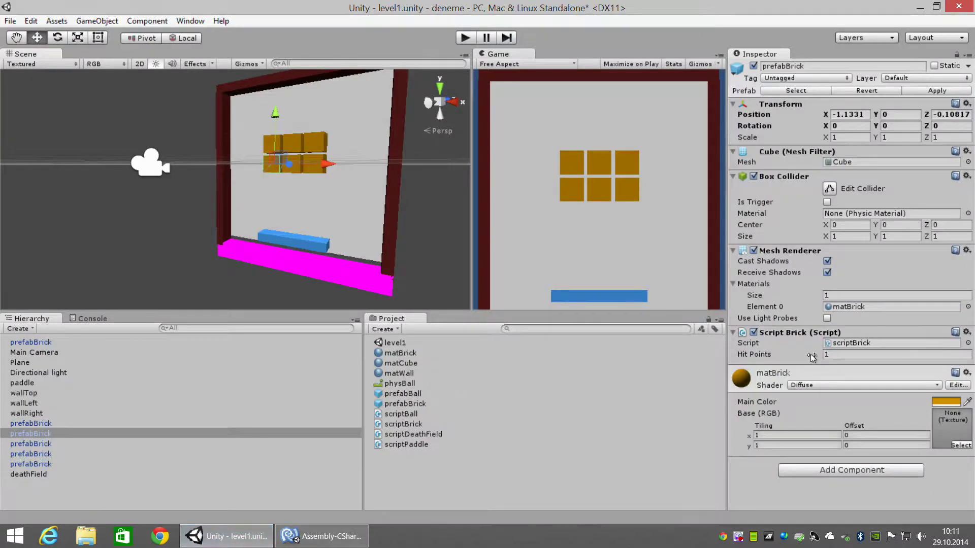
click(836, 356)
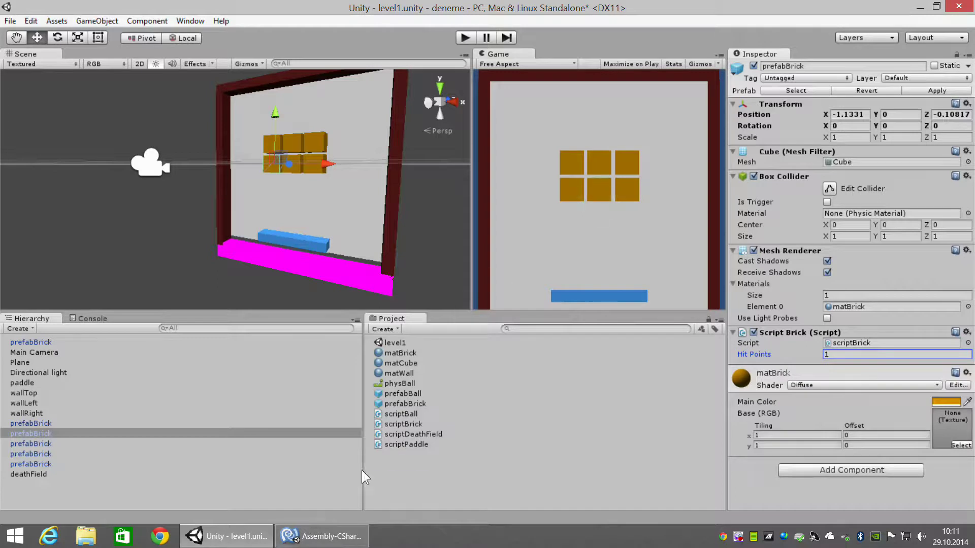
click(321, 537)
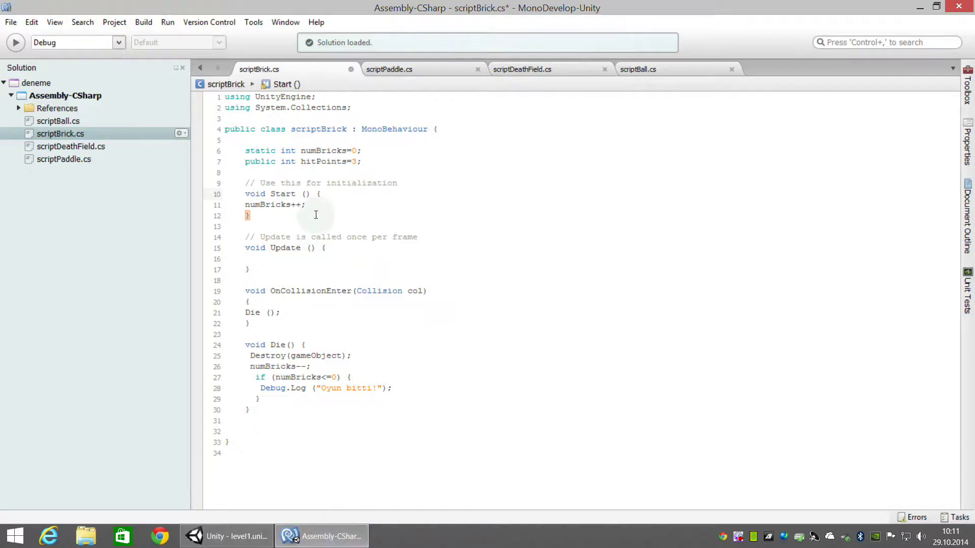
click(354, 162)
text(1)
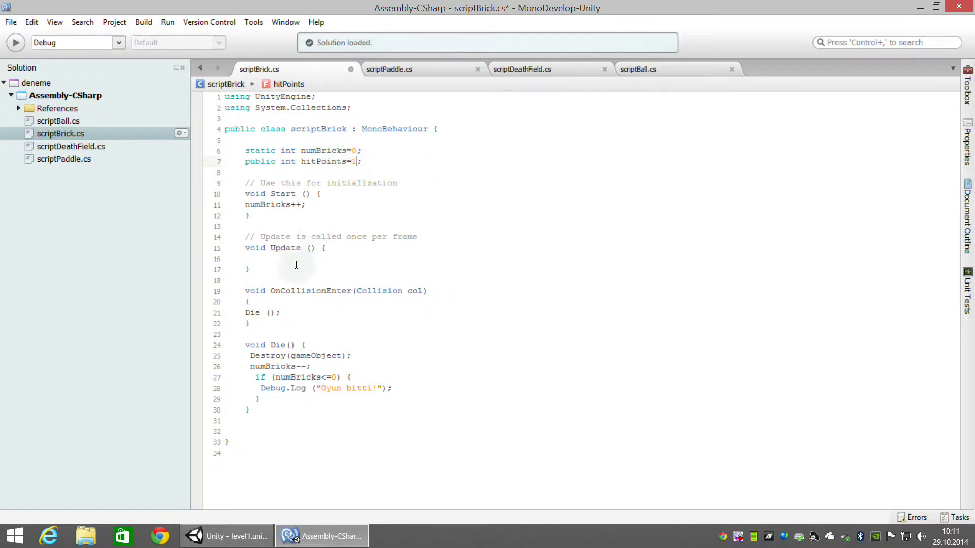
- Insert 'hitPoints--;' on a new line above the Die call
click(265, 314)
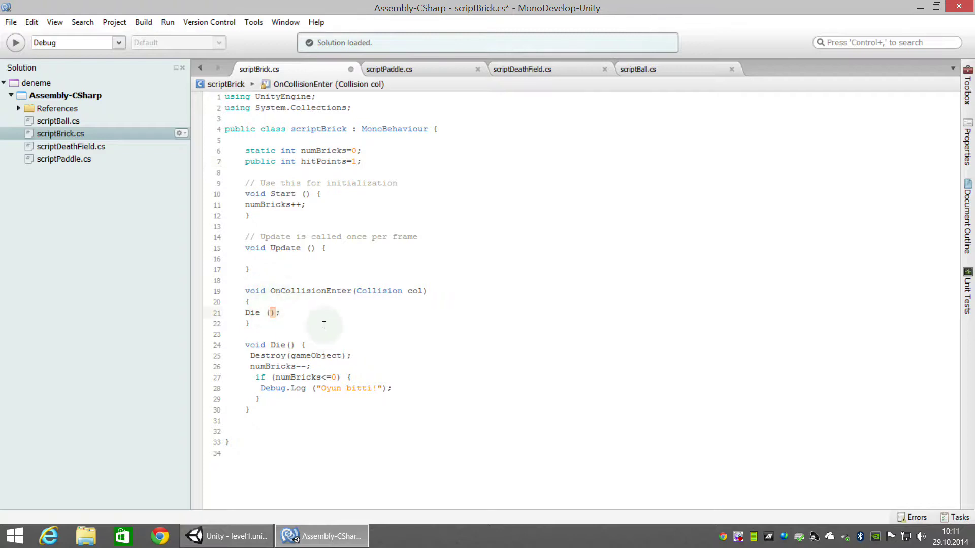
key(Home)
key(Return)
key(Up)
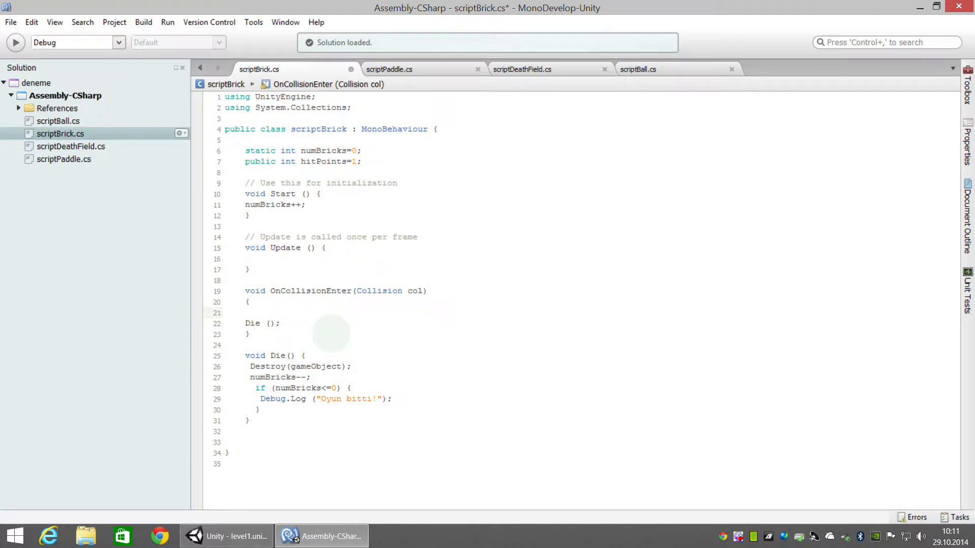
text(hit)
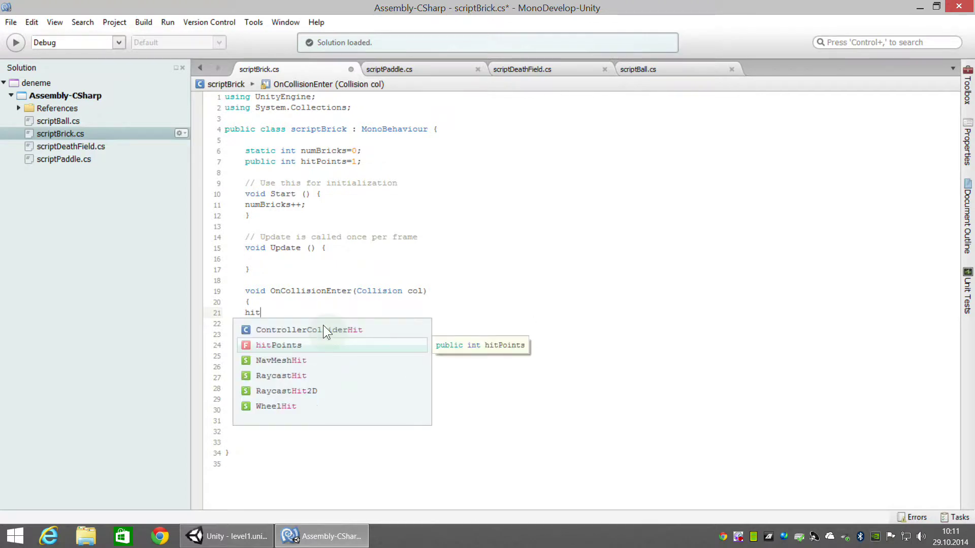
text(Points--)
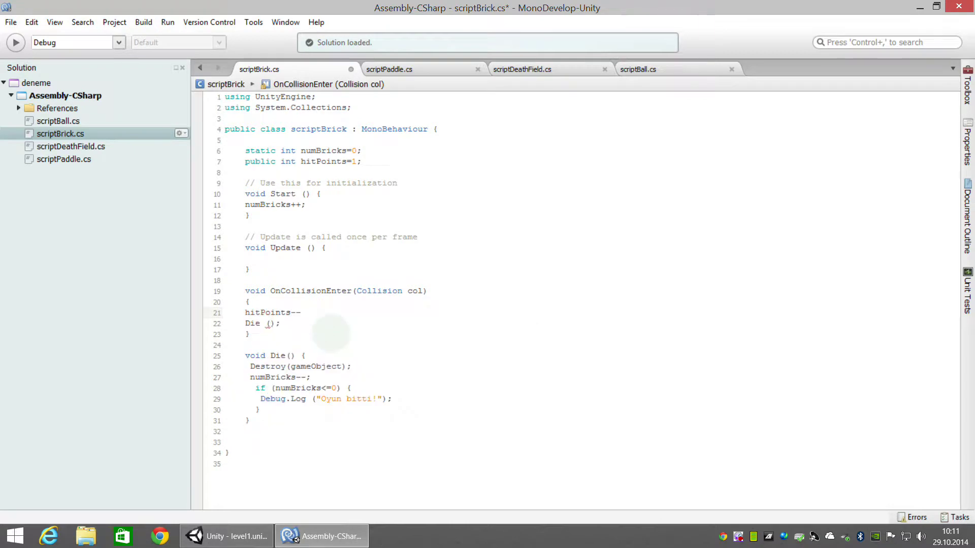
text(;)
- Wrap the Die call in an 'if (hitPoints<=0) { … }' block
key(Return)
text(if (hit)
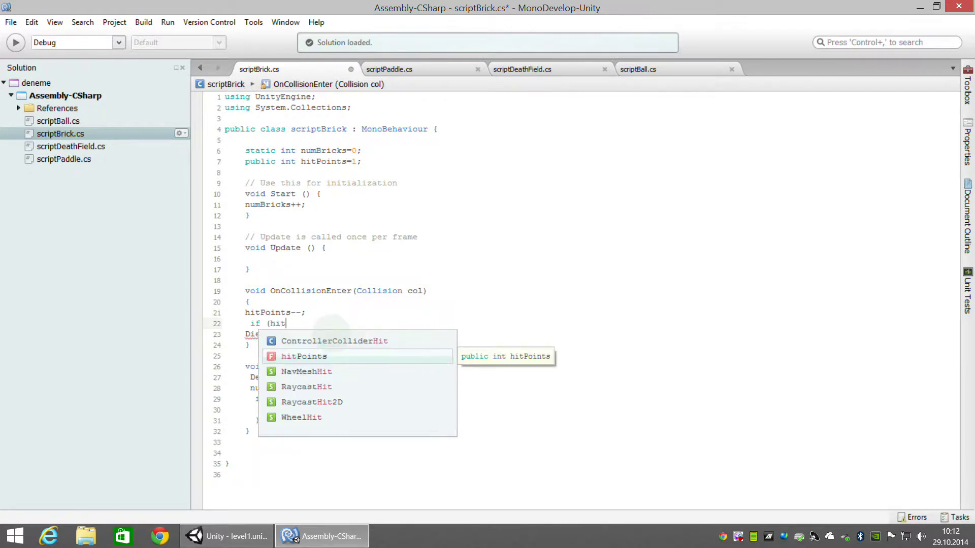
text(Points)
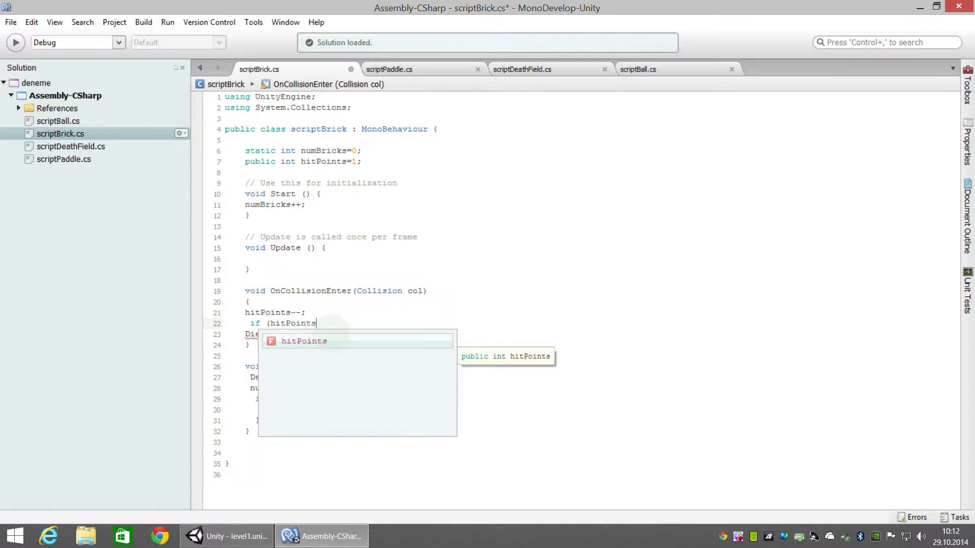
text(<=0))
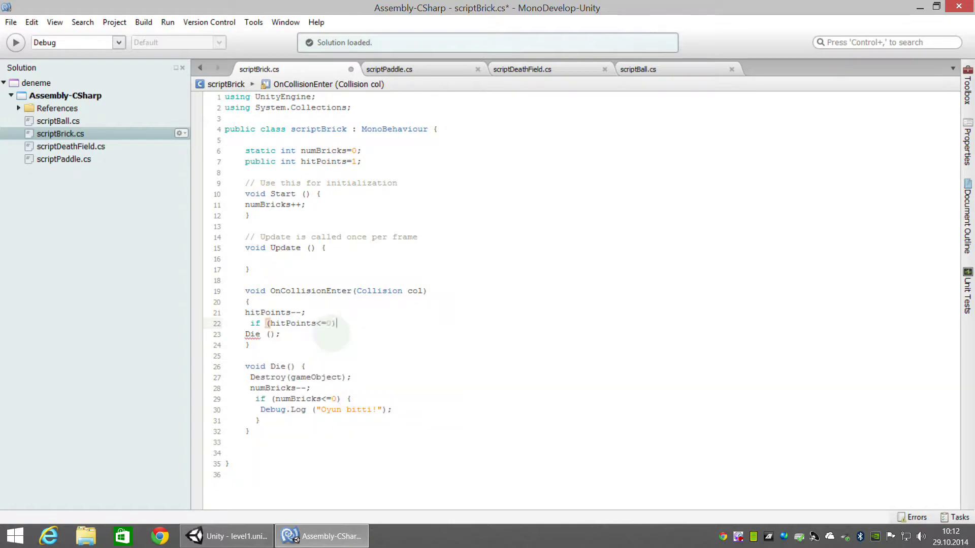
key(Left)
key(Left)
key(BackSpace)
key(BackSpace)
text(==)
key(BackSpace)
key(BackSpace)
text(<=)
key(End)
text({)
key(Down)
key(Home)
key(Return)
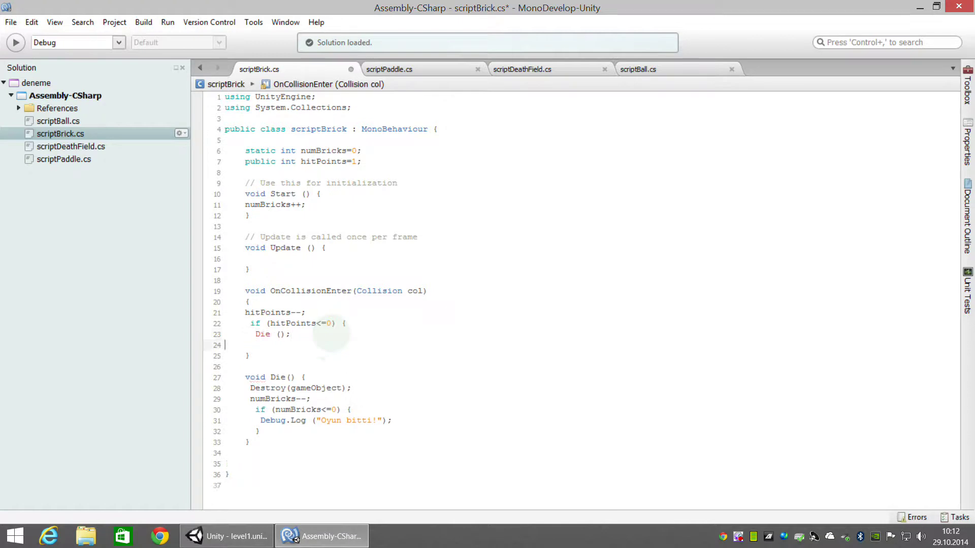
text(})
key(Up)
key(Up)
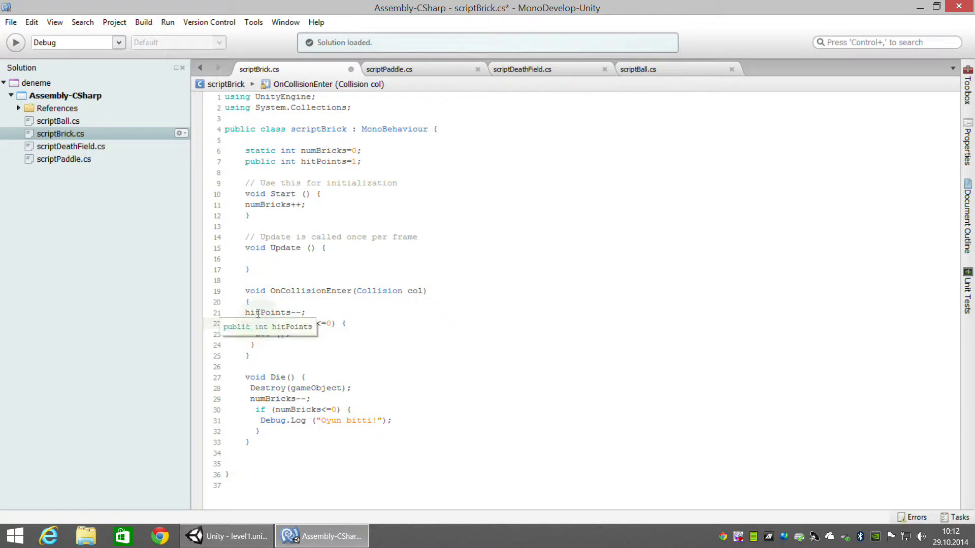
- Change the default hitPoints to 3 and save scriptBrick.cs
click(357, 162)
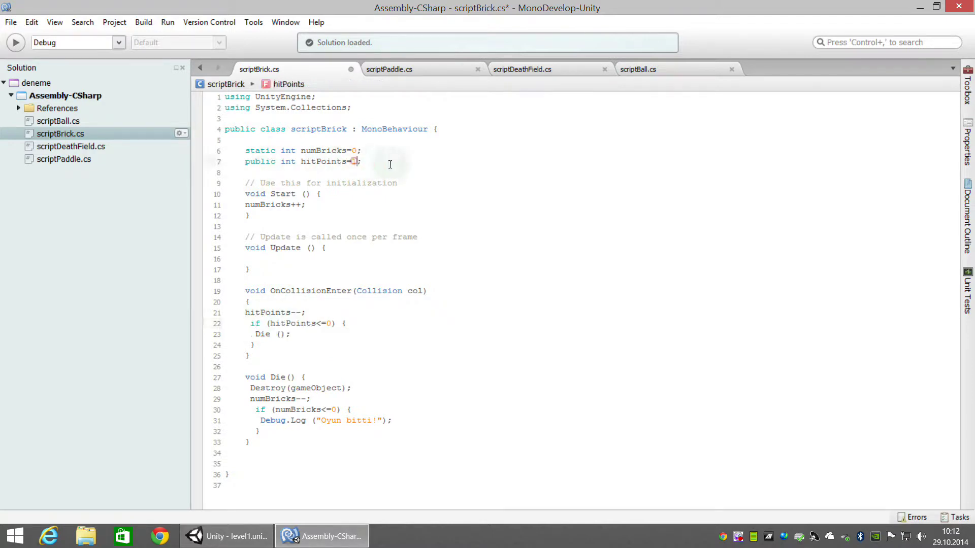
key(BackSpace)
text(3)
mouse_move(276, 315)
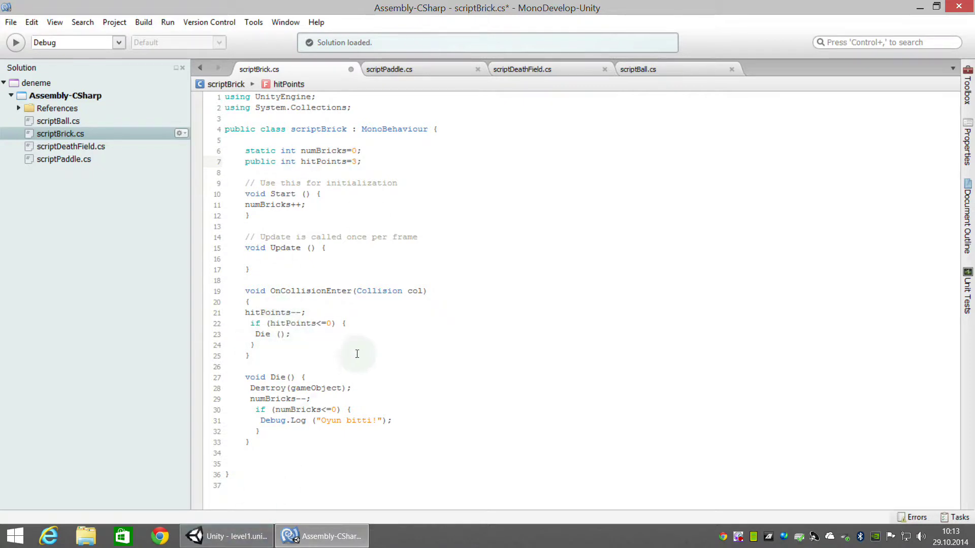
key(ctrl+s)
- Orbit the Scene view around the bricks and select the bottom-middle brick
click(228, 536)
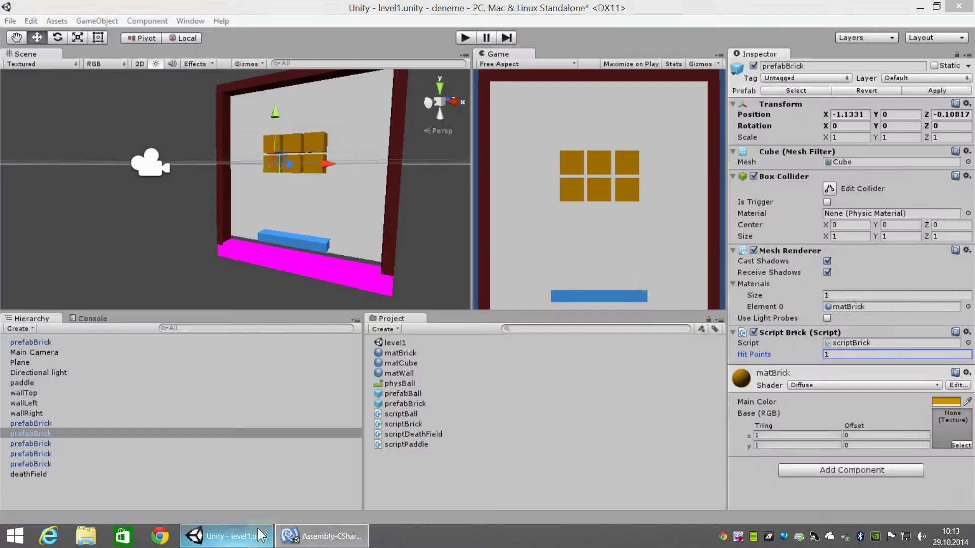
click(439, 189)
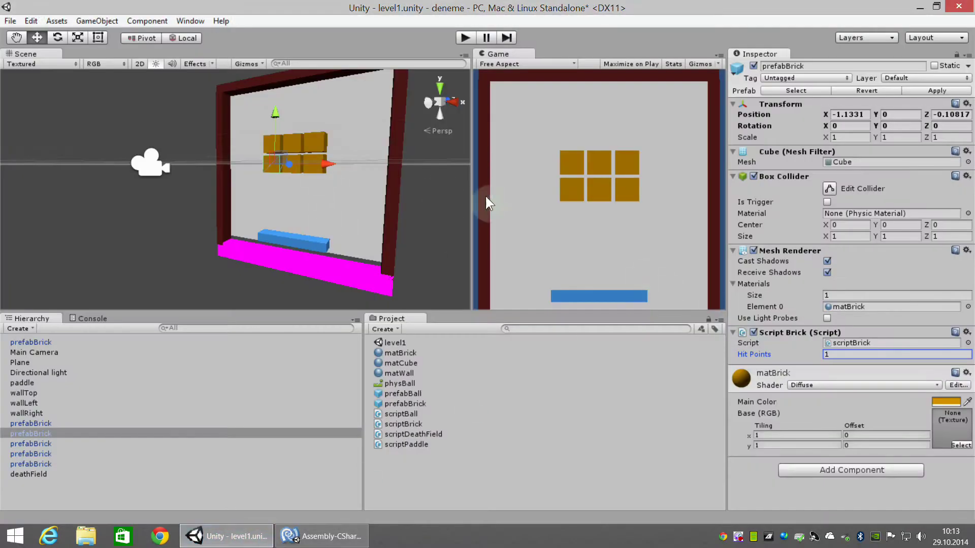
click(290, 168)
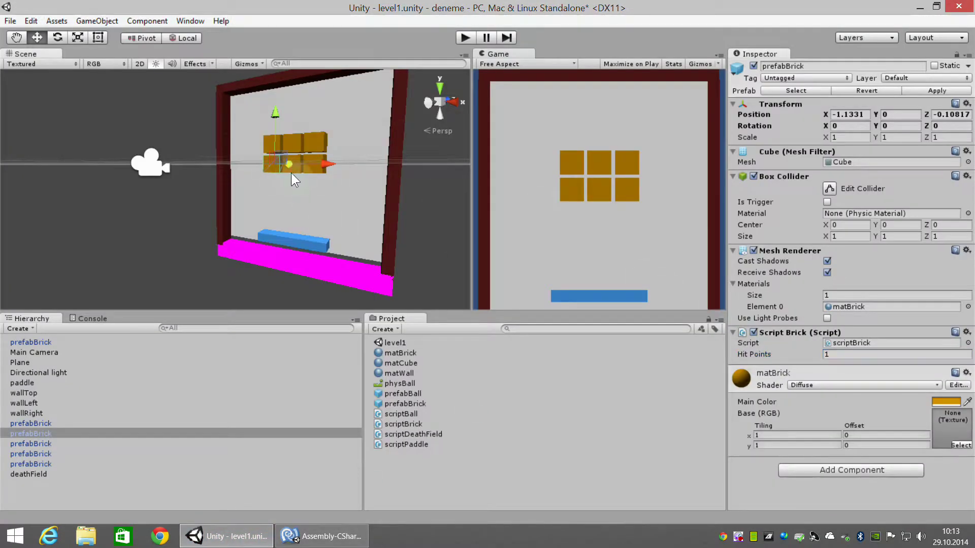
alt+drag(279, 199, 315, 183)
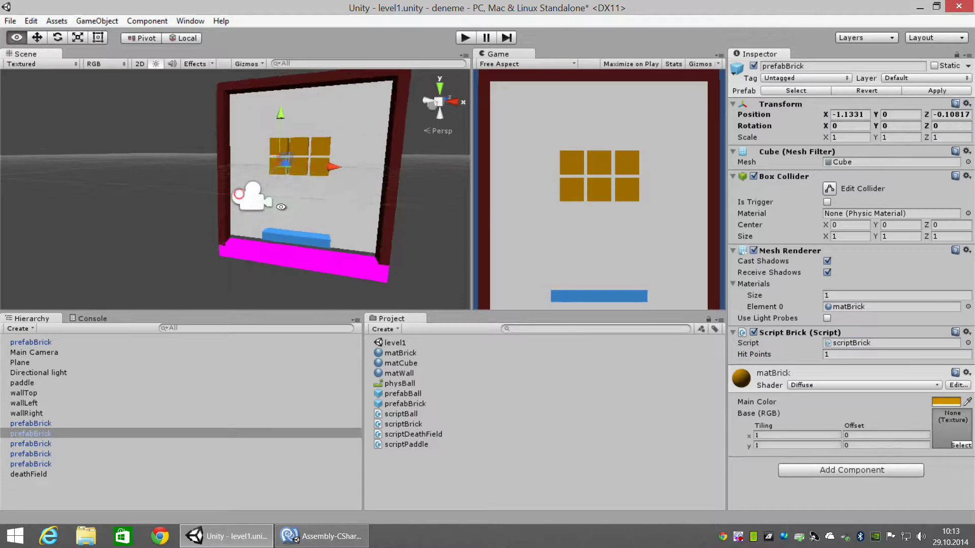
click(381, 234)
mouse_move(382, 235)
alt+mouse_down()
mouse_move(337, 204)
mouse_move(298, 198)
mouse_move(306, 164)
alt+mouse_up()
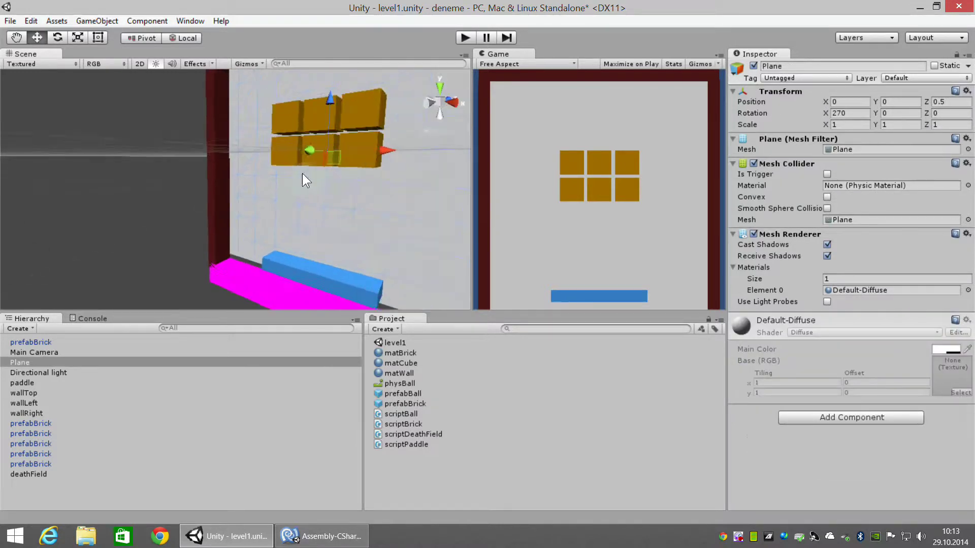
click(309, 113)
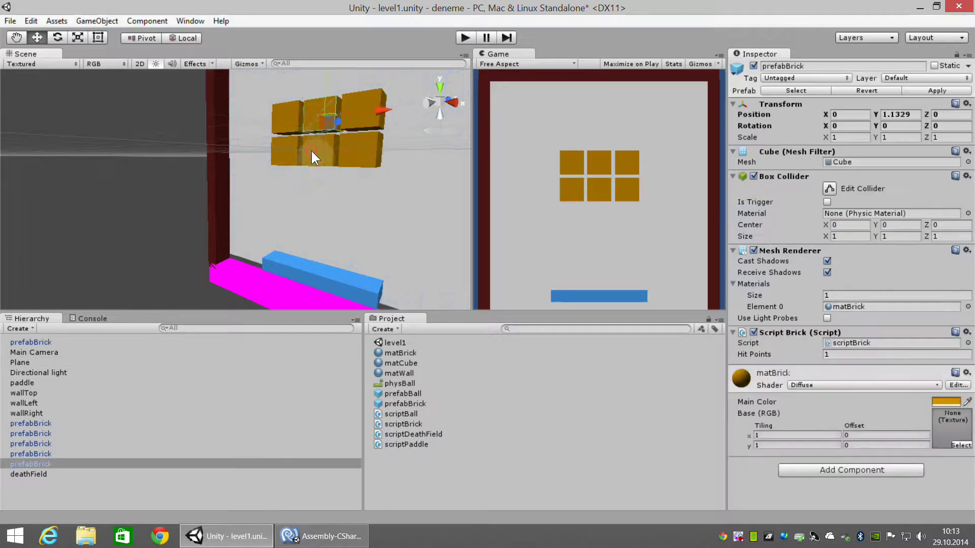
click(310, 153)
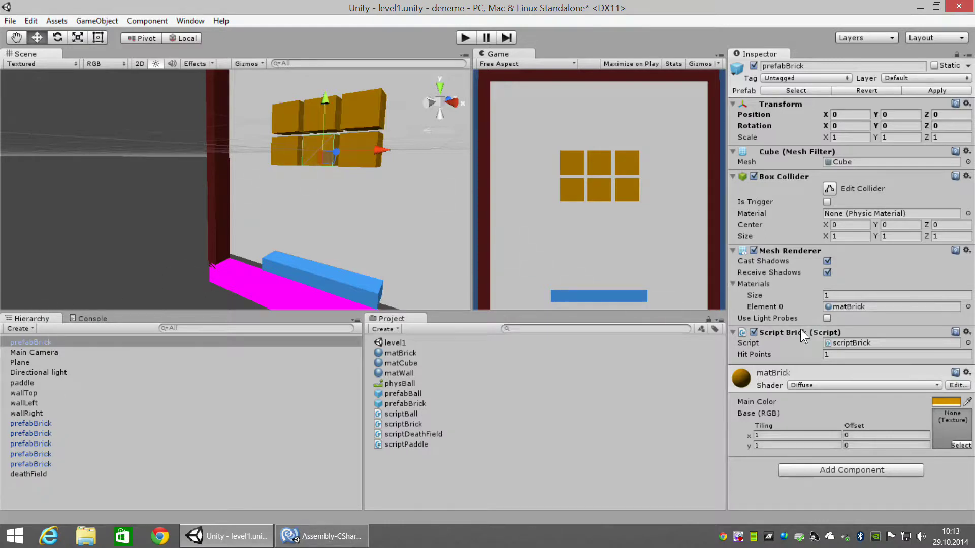
- Set the brick's Hit Points to 3 and show the Console
click(841, 354)
text(3)
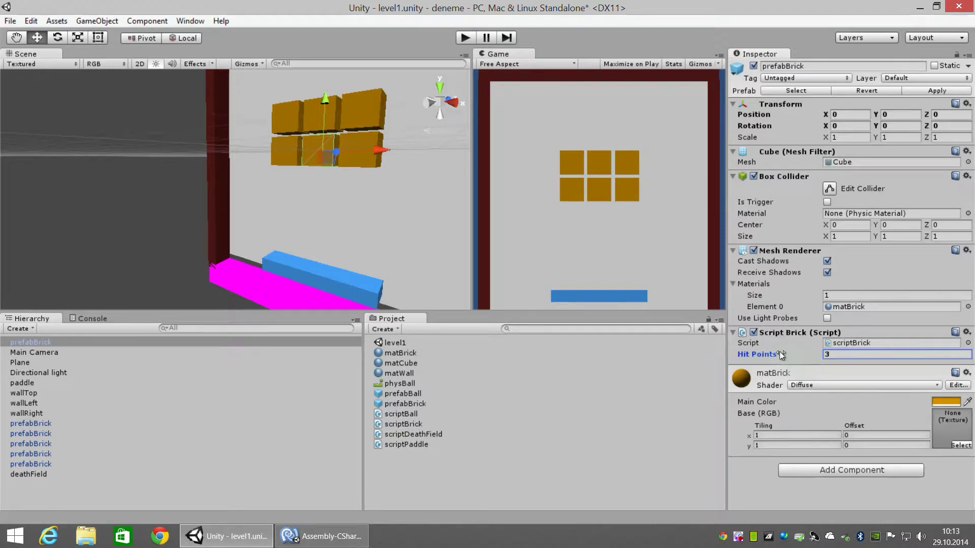
click(840, 352)
click(91, 319)
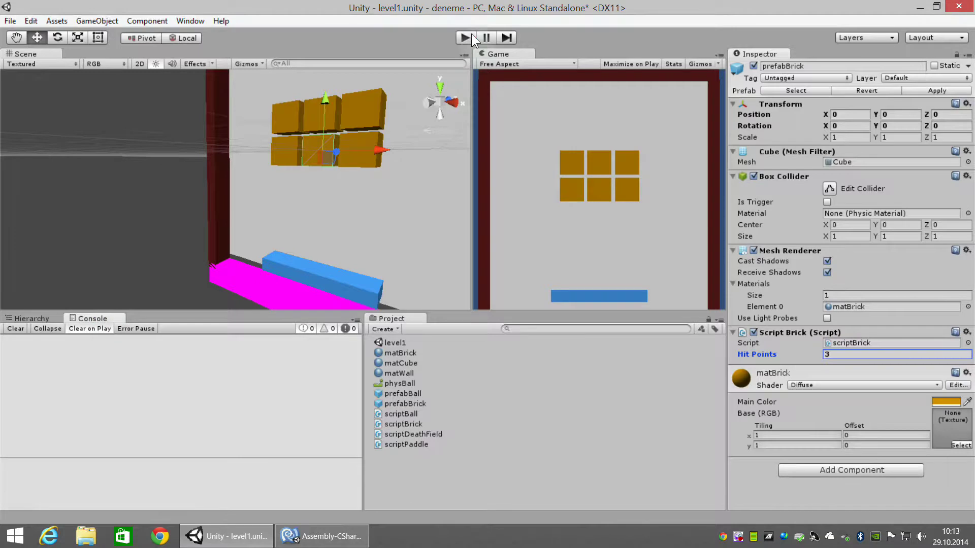
- Play the level, steering the paddle with the arrow keys until all bricks break, then stop
click(471, 35)
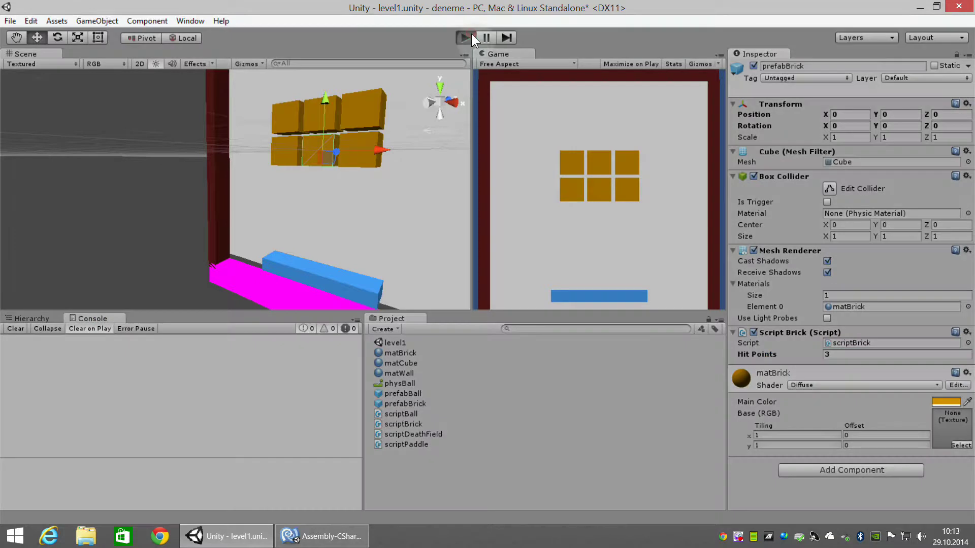
click(539, 232)
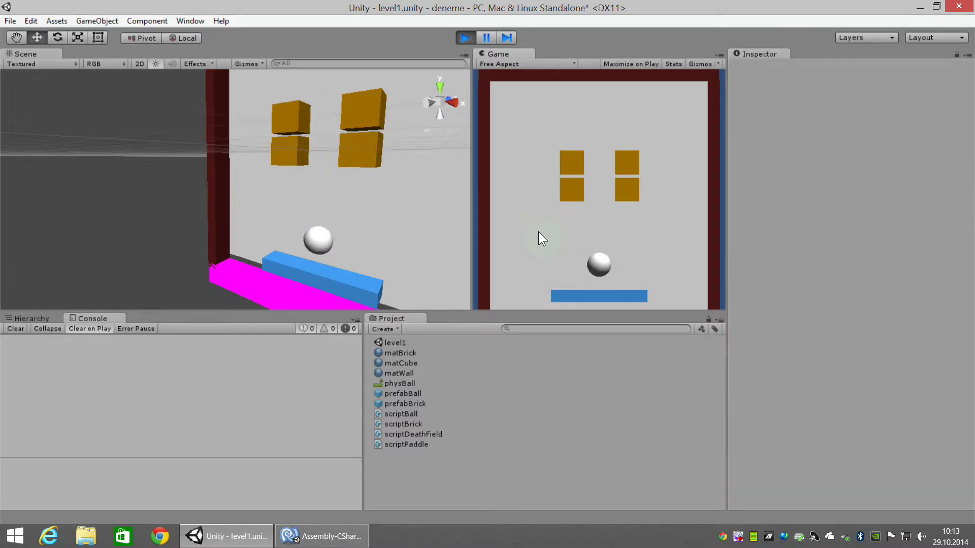
key(Left)
key(Right)
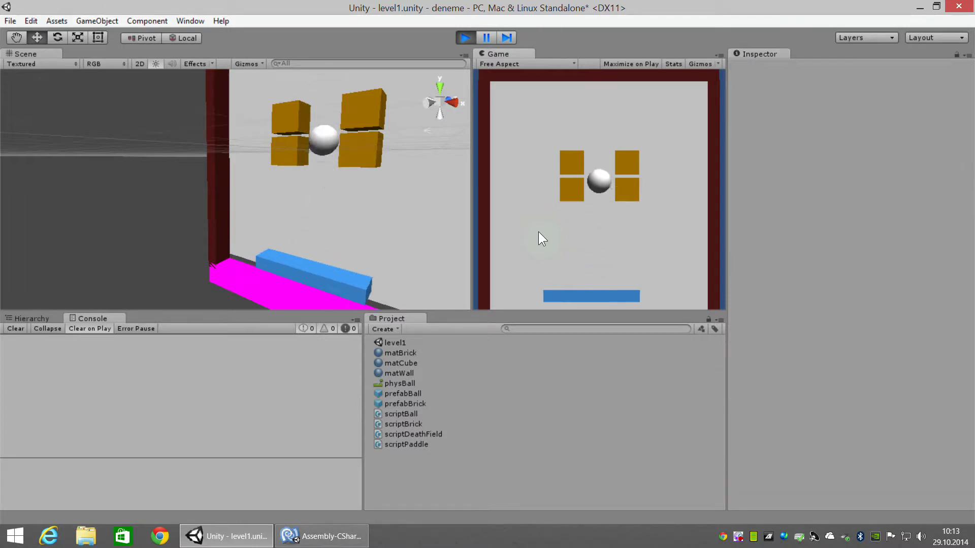
key(Right)
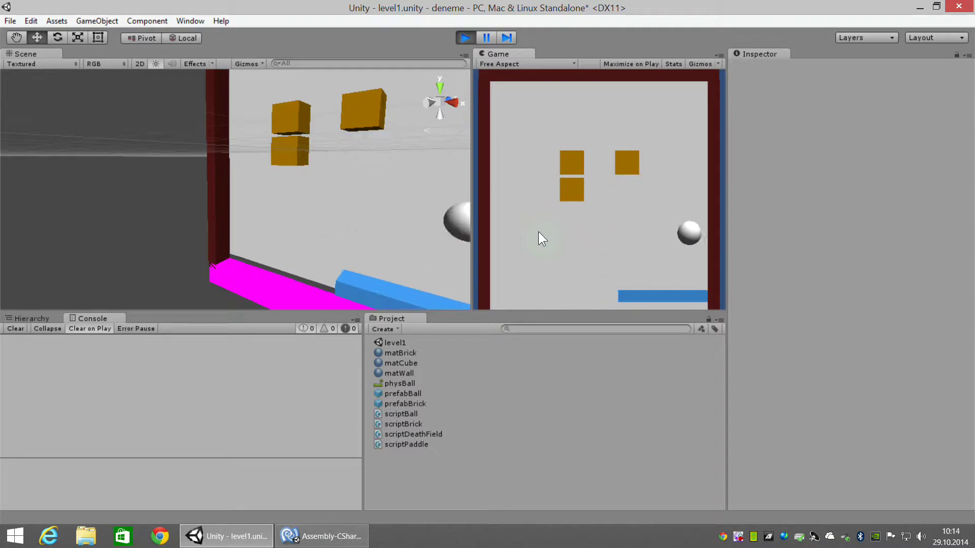
key(Left)
key(Left)
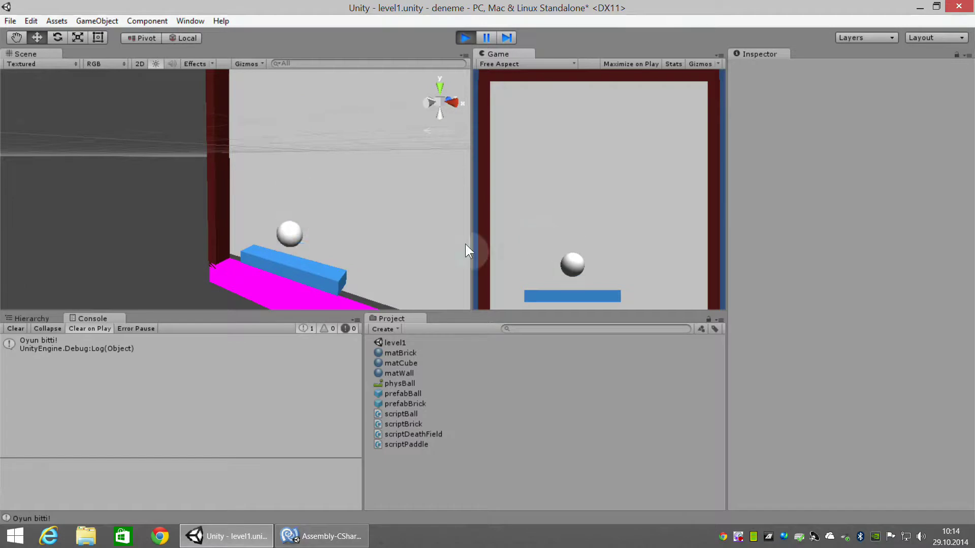
click(463, 37)
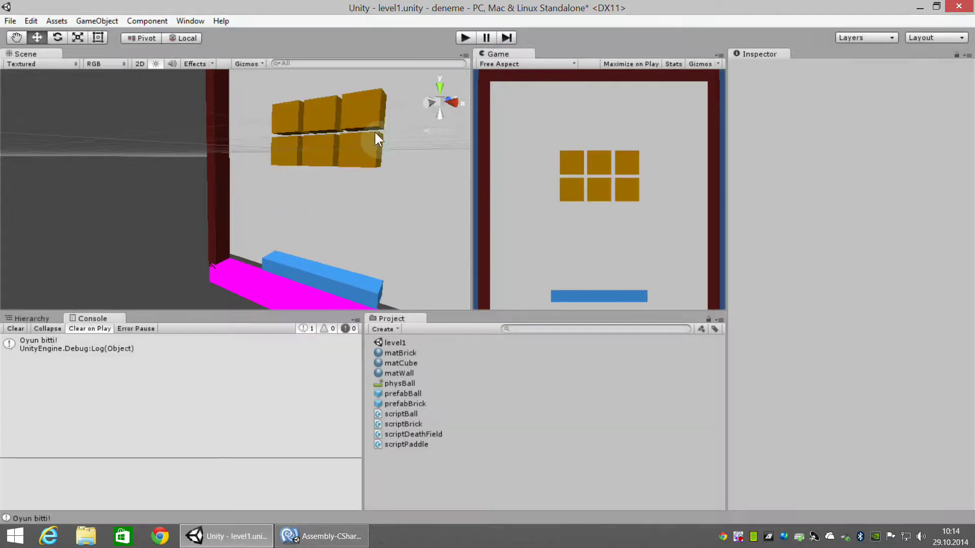
click(318, 163)
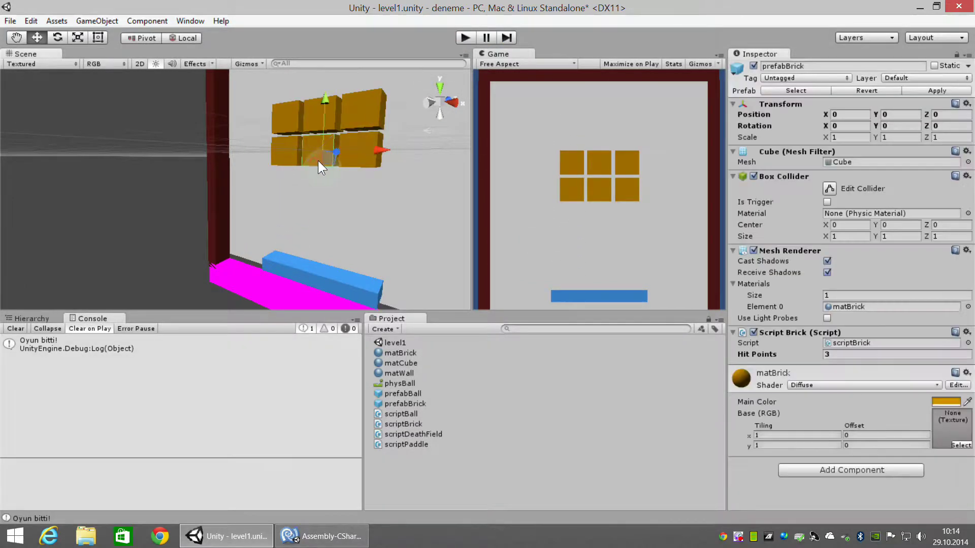
- Reset Hit Points to 1, then delete the bottom-middle brick, accepting the lost prefab link
click(837, 353)
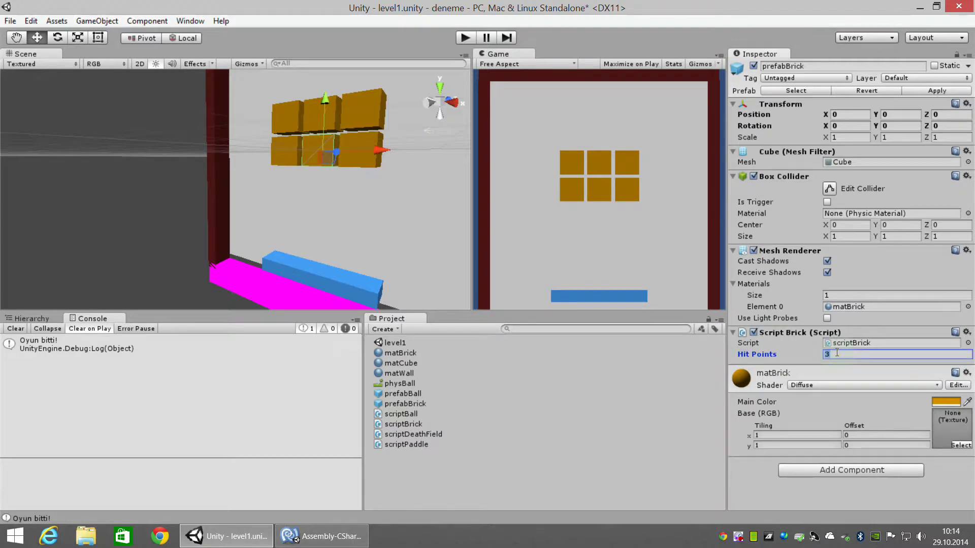
text(1)
click(28, 317)
click(36, 423)
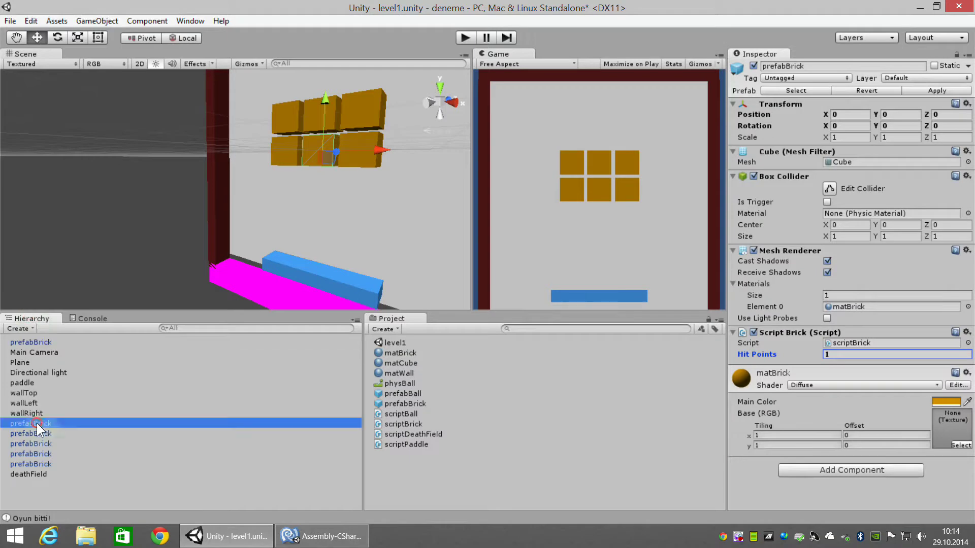
click(317, 151)
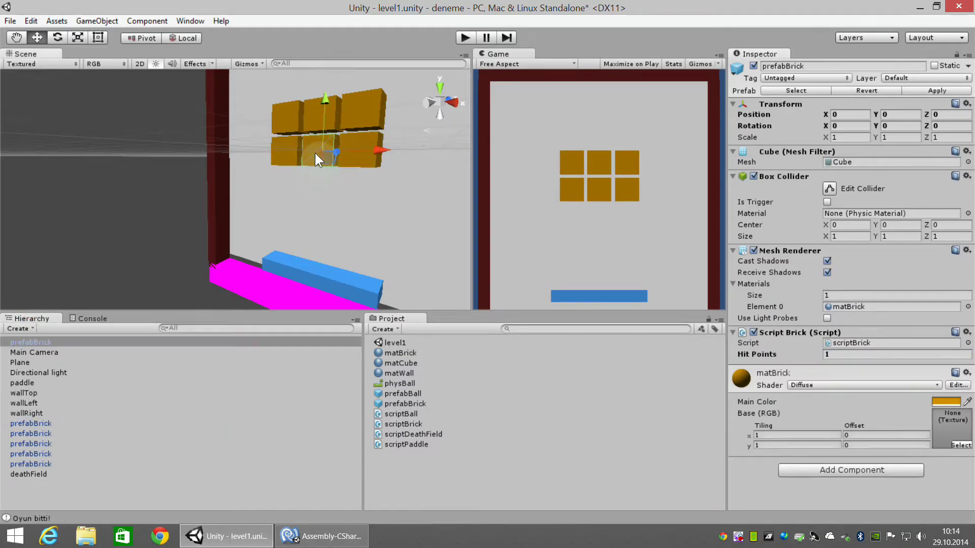
key(Delete)
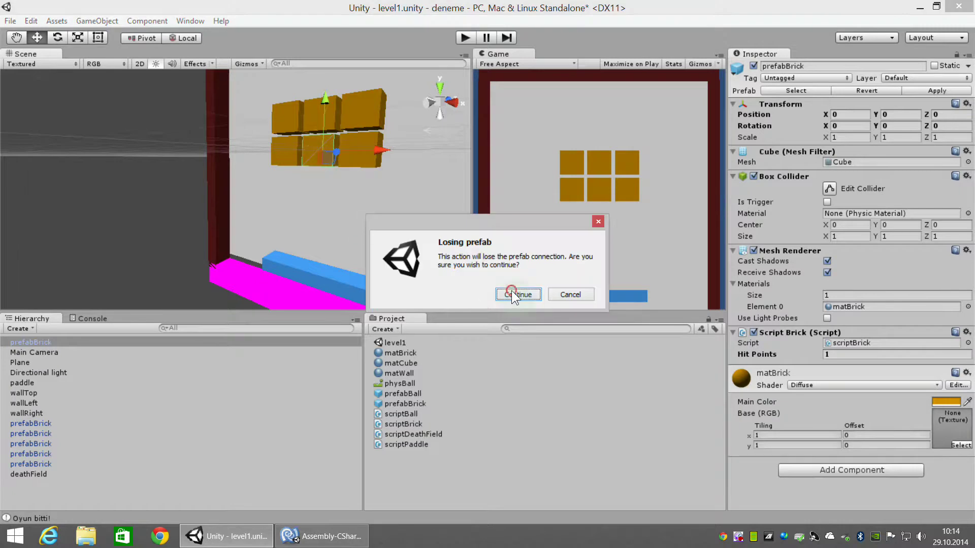
click(514, 296)
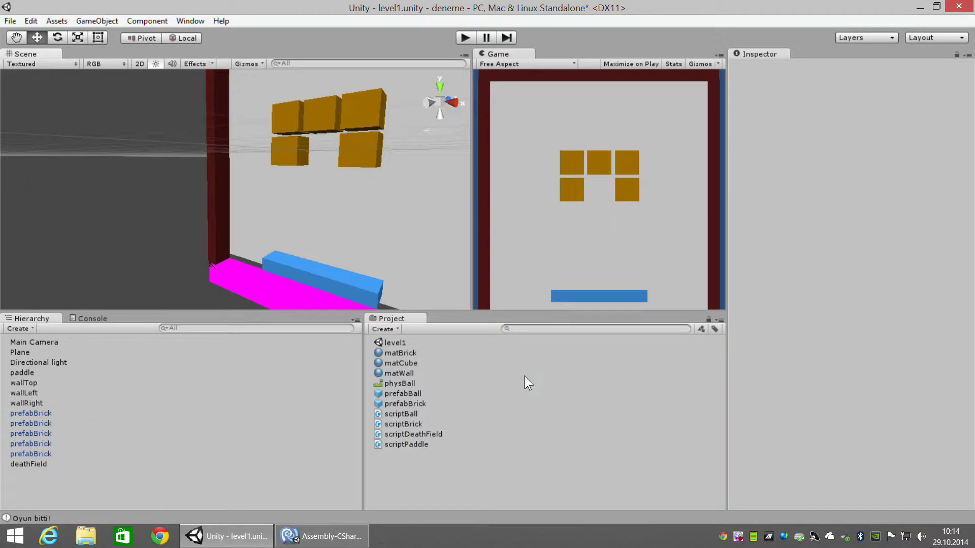
- Duplicate the prefabBrick asset and rename the copy to prefabBrickTough
click(404, 403)
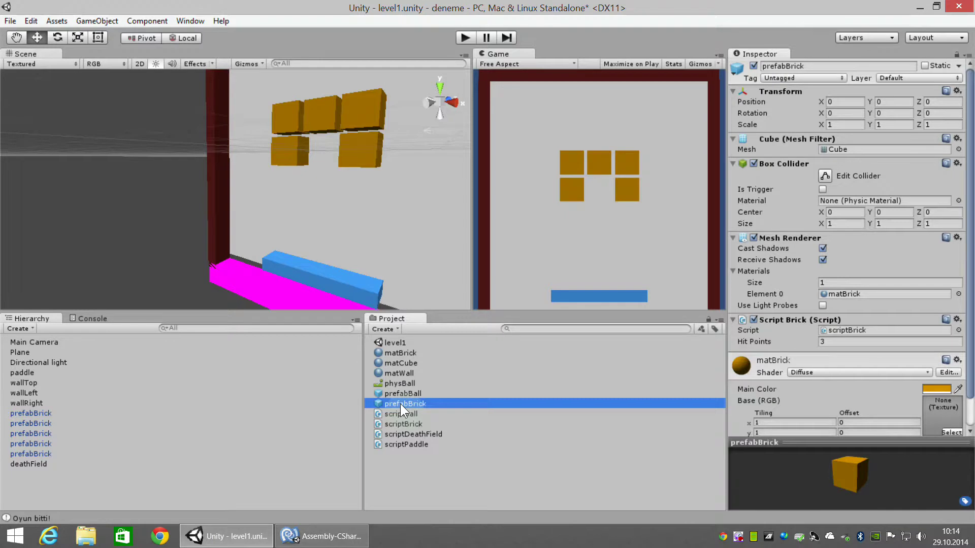
key(ctrl+d)
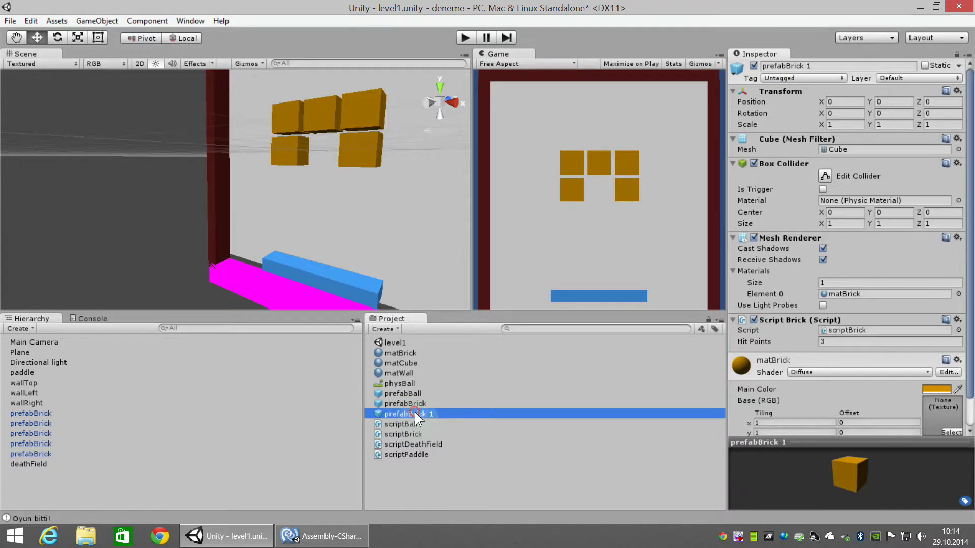
click(415, 414)
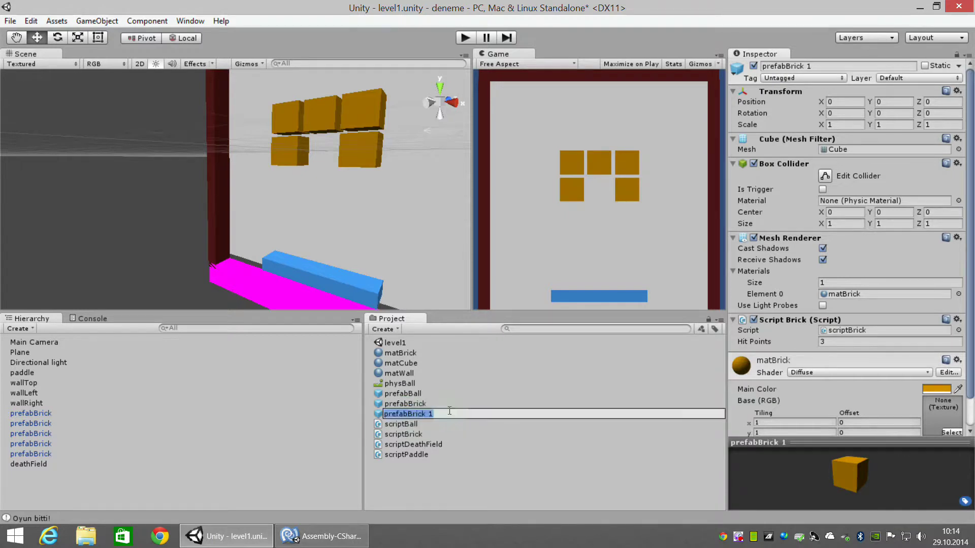
click(478, 417)
key(BackSpace)
text(Tough)
key(Return)
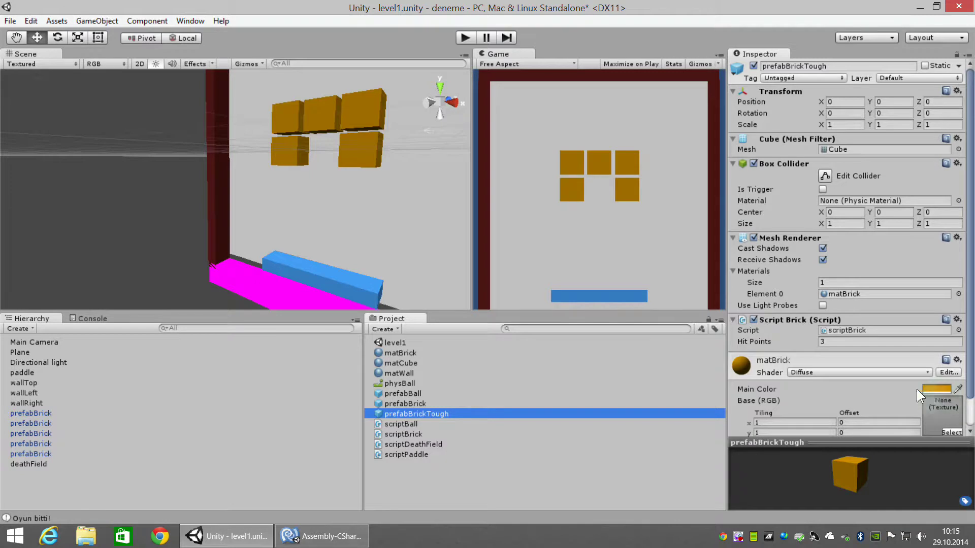
- Duplicate the matBrick material and name the copy matBrickTough
click(402, 353)
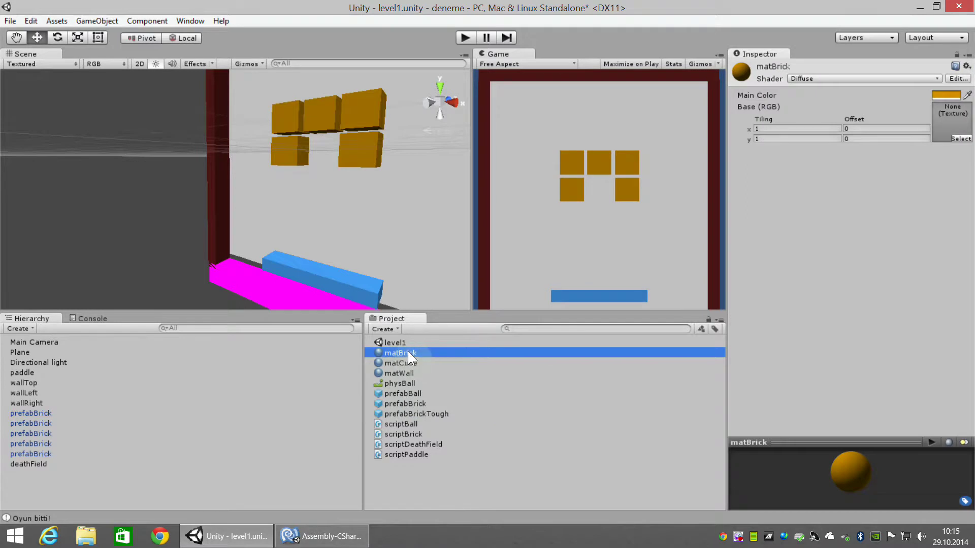
key(ctrl+d)
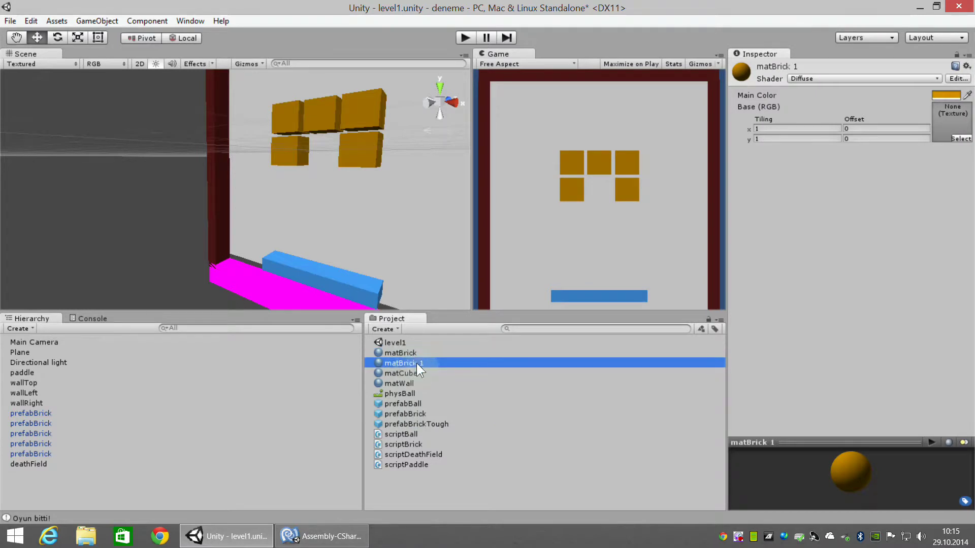
click(429, 362)
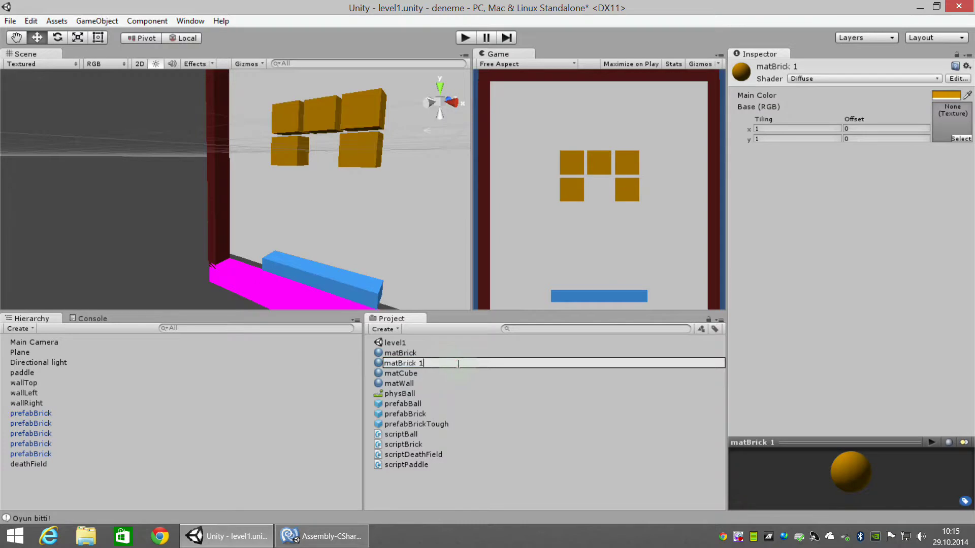
key(BackSpace)
key(BackSpace)
text(Tough)
key(Return)
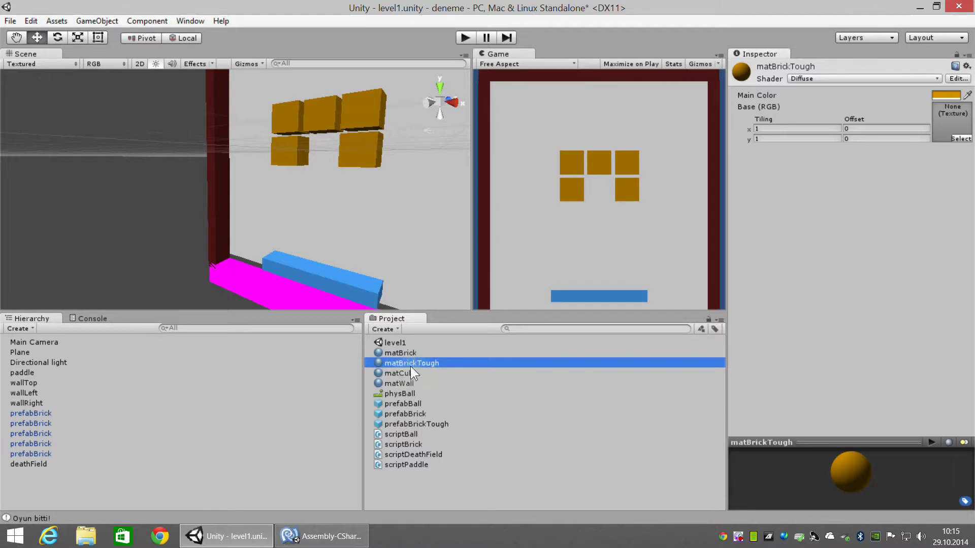
- Change matBrickTough's Main Color to orange-red (R 210, G 74, B 0)
click(945, 95)
drag(114, 131, 115, 141)
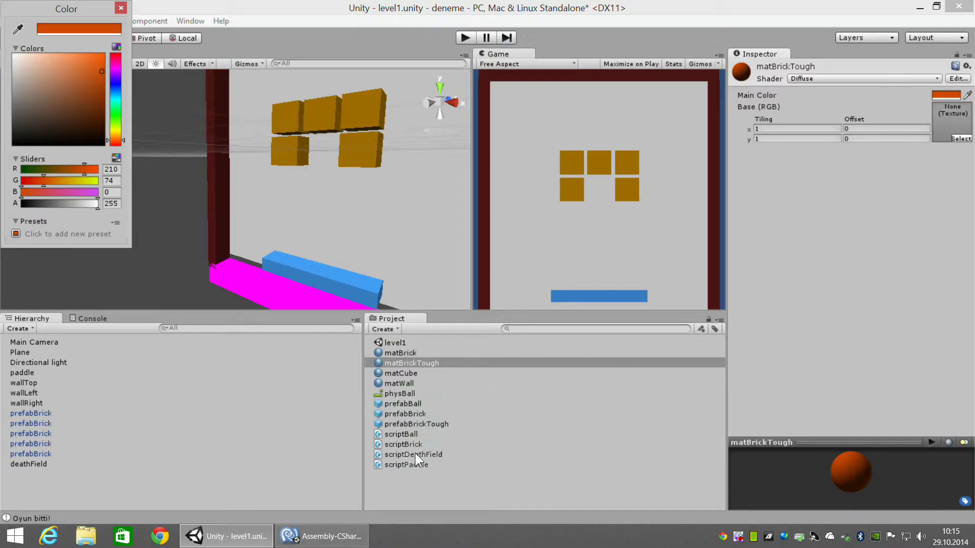
key(Return)
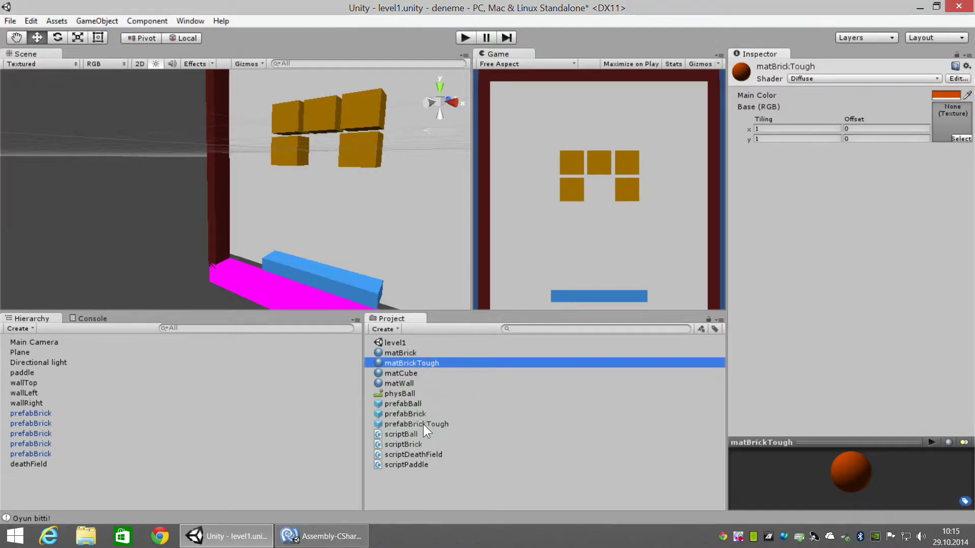
click(418, 424)
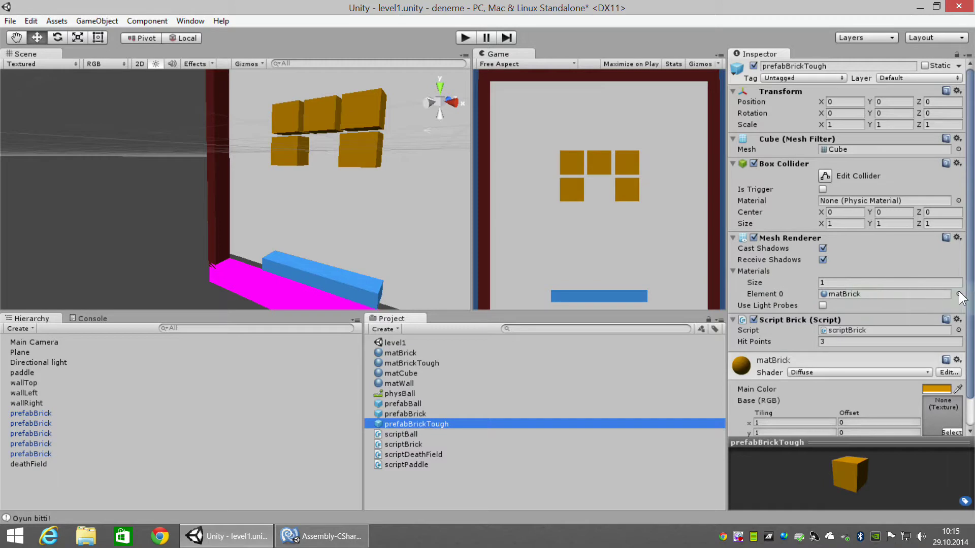
- Assign the matBrickTough material to the prefabBrickTough prefab
click(959, 293)
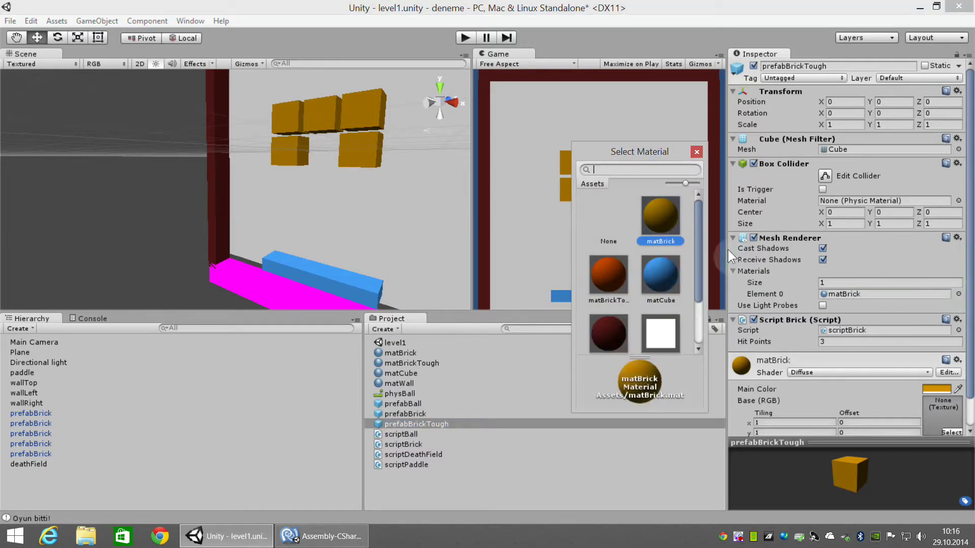
click(607, 274)
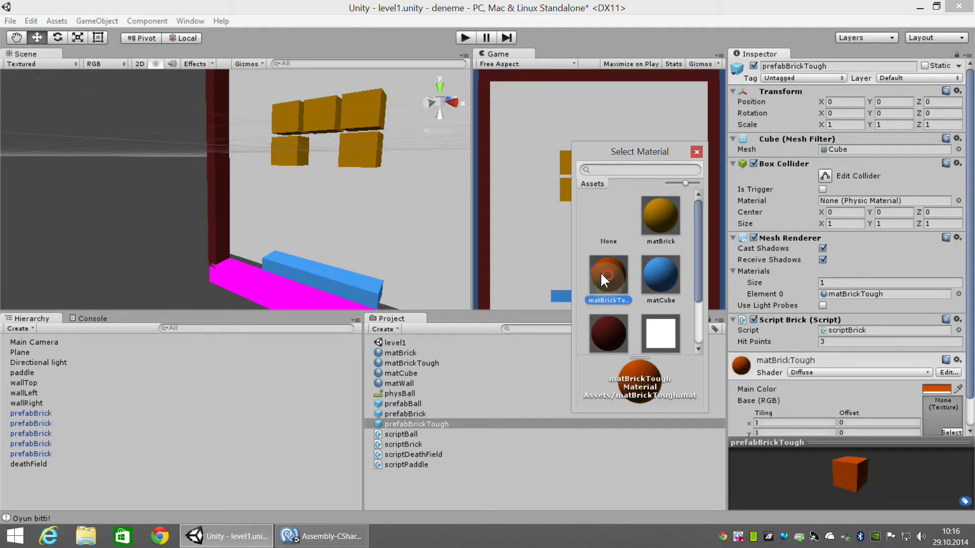
click(696, 152)
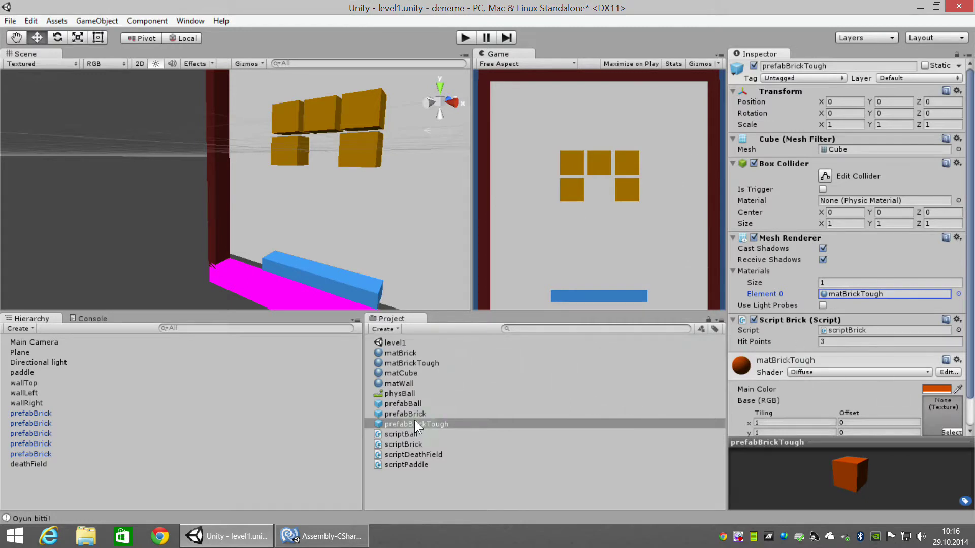
- Drag a prefabBrickTough instance into the Scene below the brick grid
drag(417, 422, 323, 183)
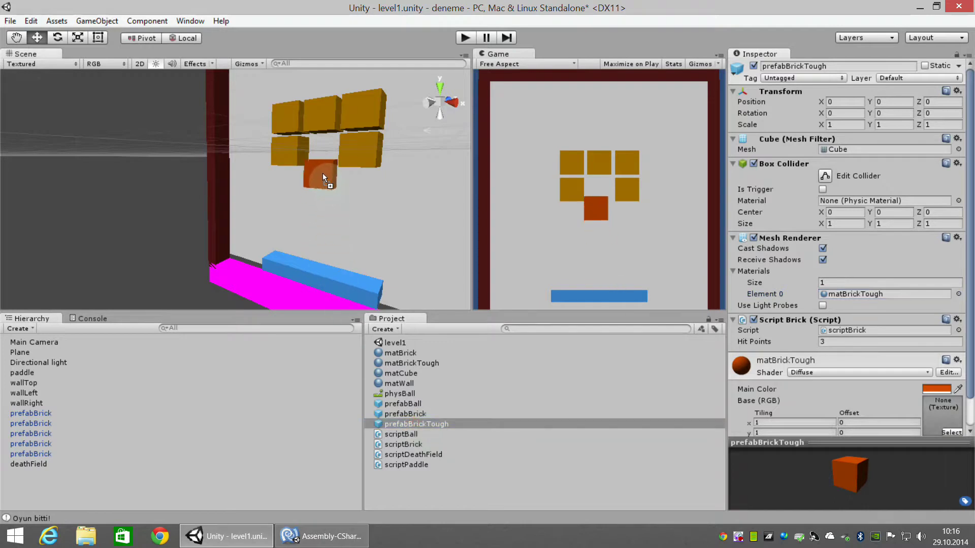
drag(324, 183, 326, 188)
click(839, 113)
- Set the tough brick's position to 0, 0, 0 so it fills the bottom-row gap
text(0)
key(Tab)
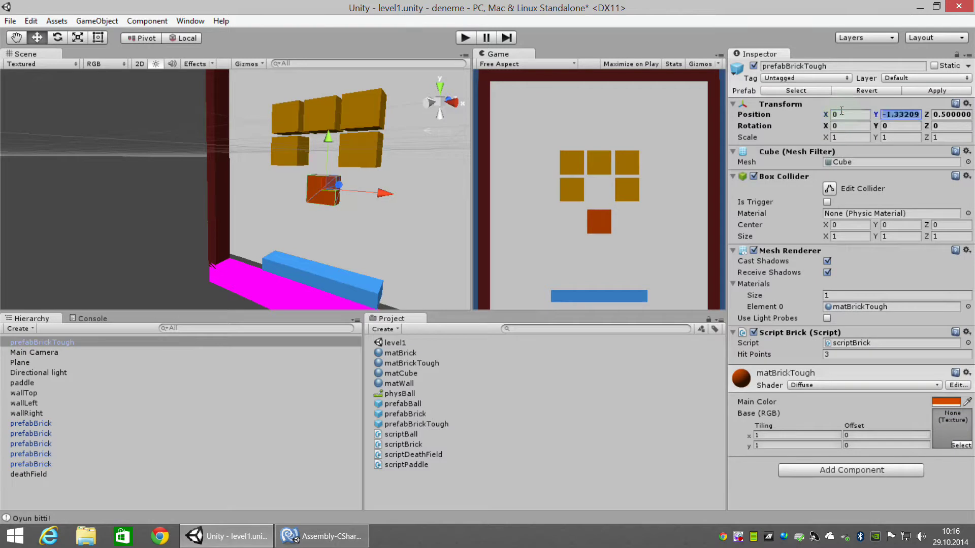
text(0)
key(Tab)
text(0)
click(700, 177)
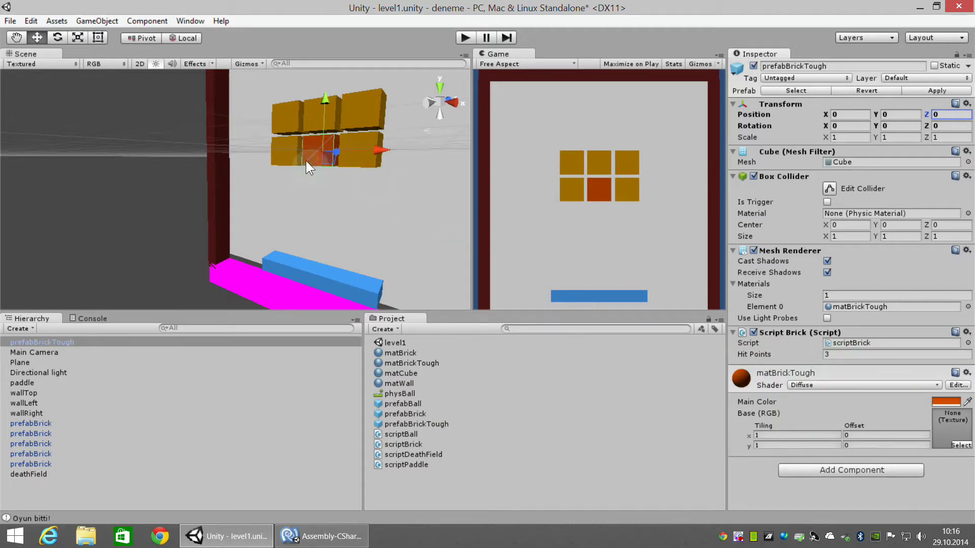
- Set the lower-left plain brick's Hit Points to 1
click(289, 155)
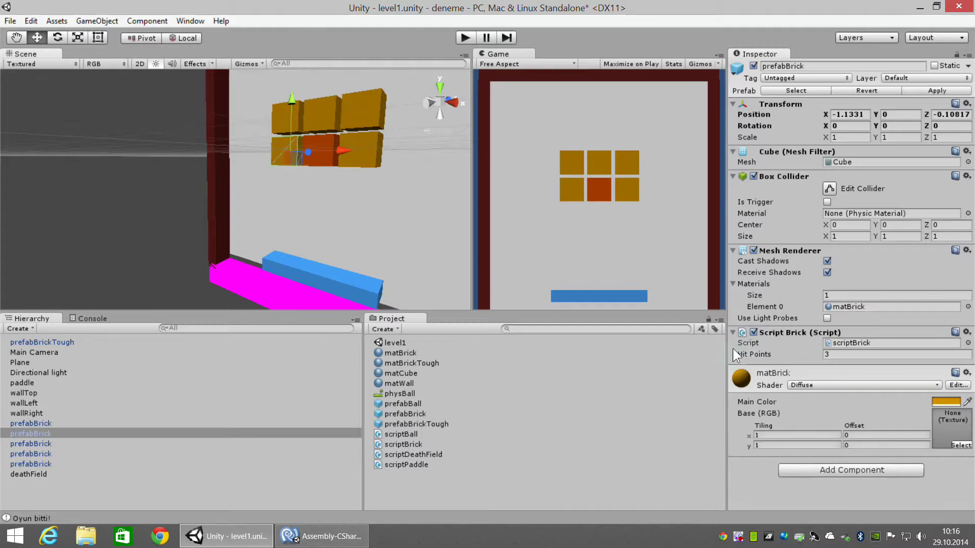
click(836, 356)
text(1)
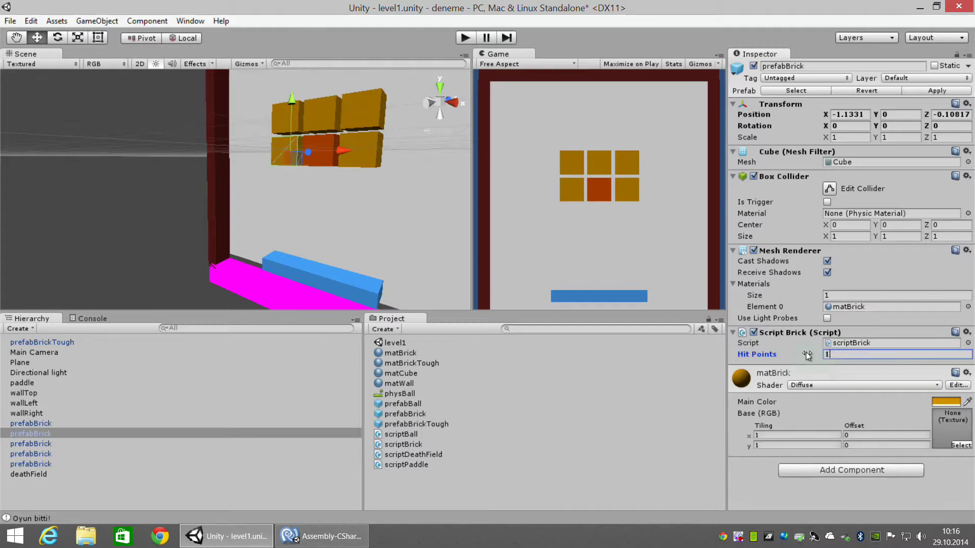
click(408, 414)
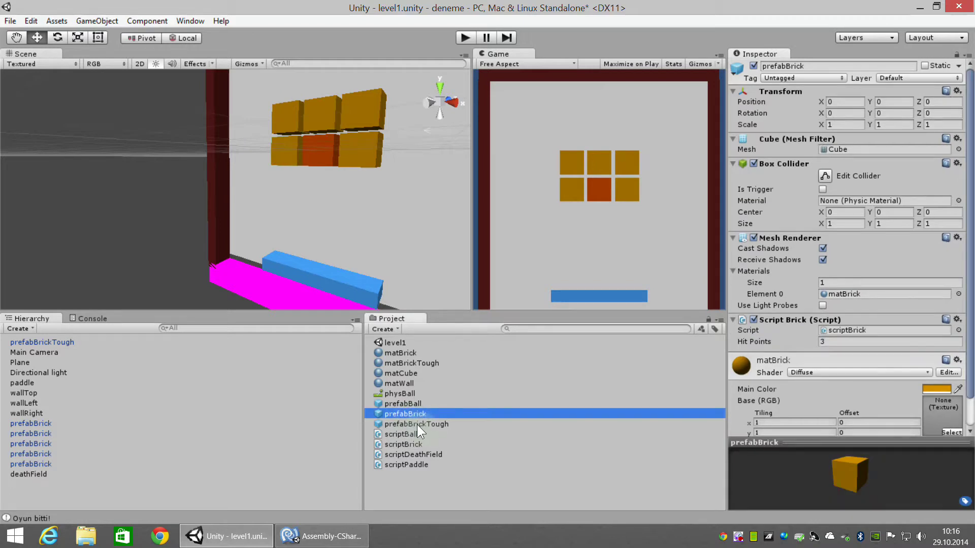
- Set the prefabBrick asset's Hit Points to 1, leaving prefabBrickTough at 3
click(417, 425)
click(424, 412)
click(423, 421)
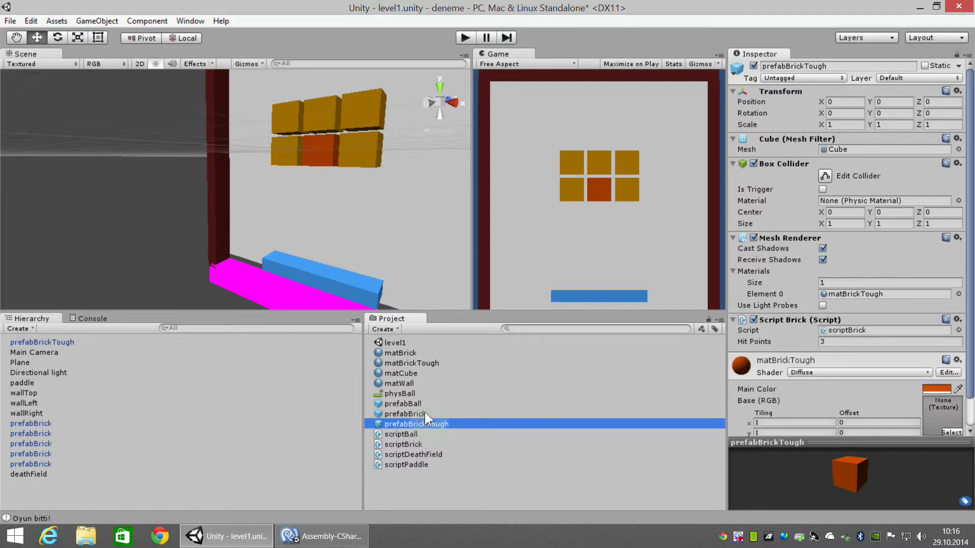
click(424, 413)
click(836, 342)
text(1)
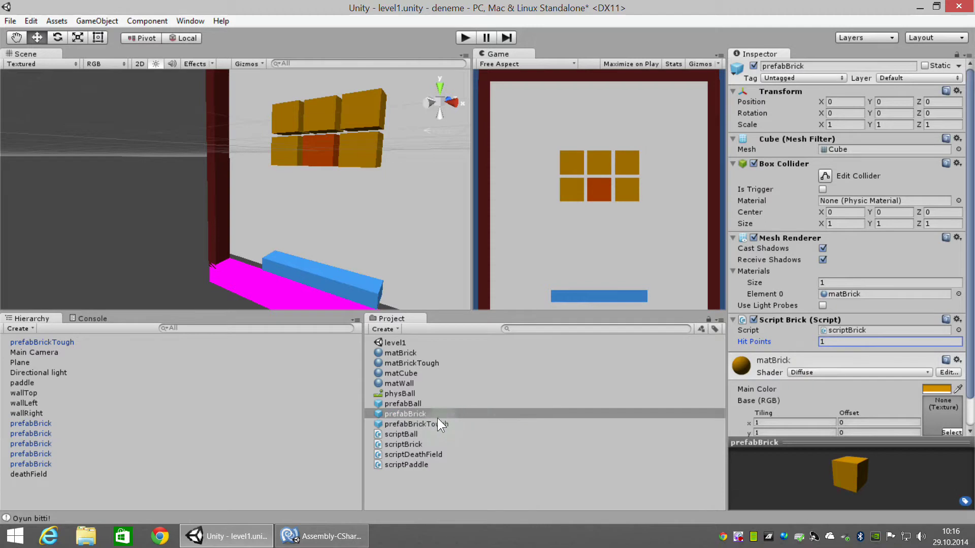
click(431, 424)
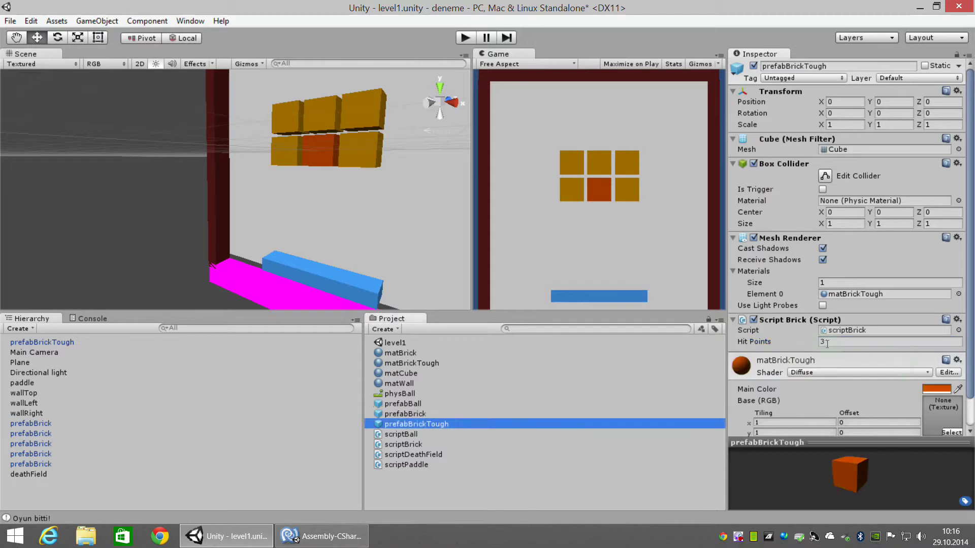
- Inspect each of the five grid bricks to confirm they read Hit Points 1
click(276, 152)
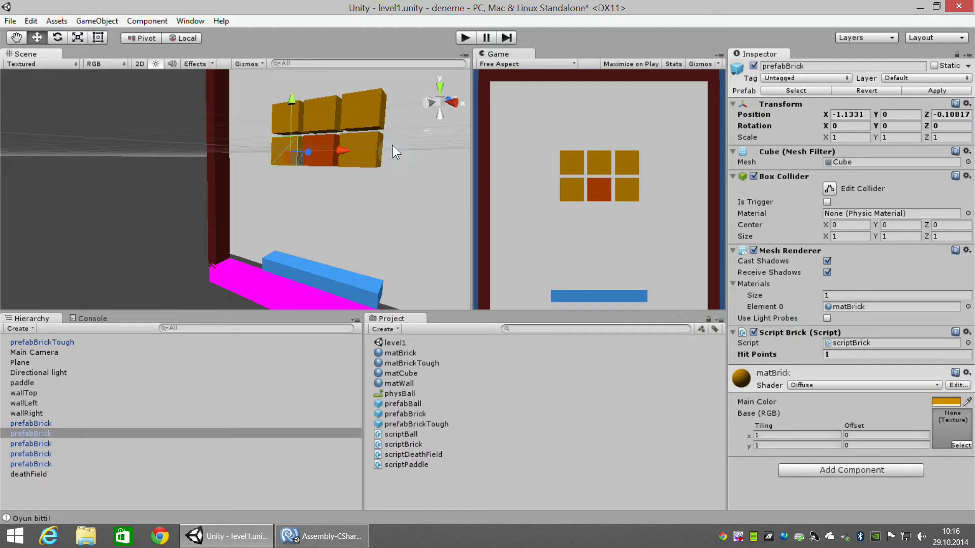
click(368, 151)
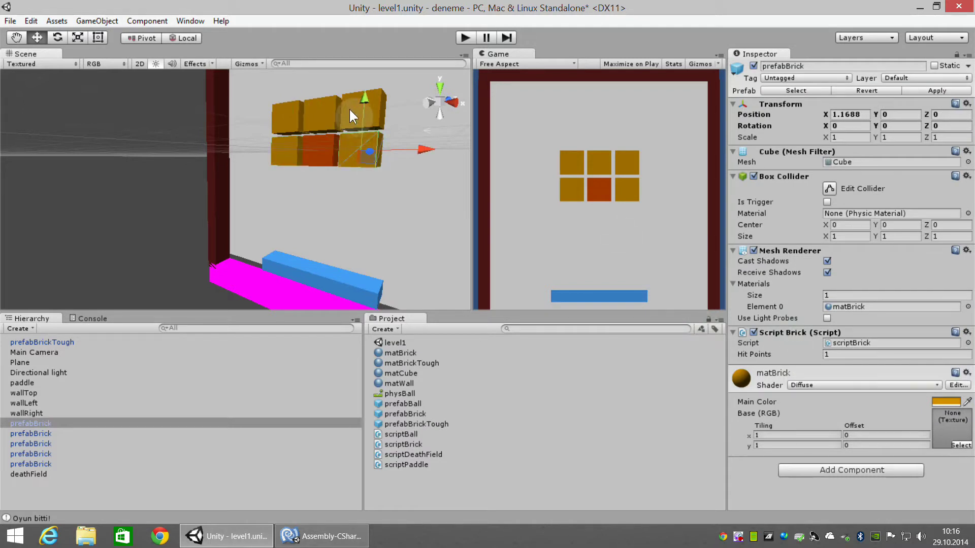
click(349, 109)
click(320, 121)
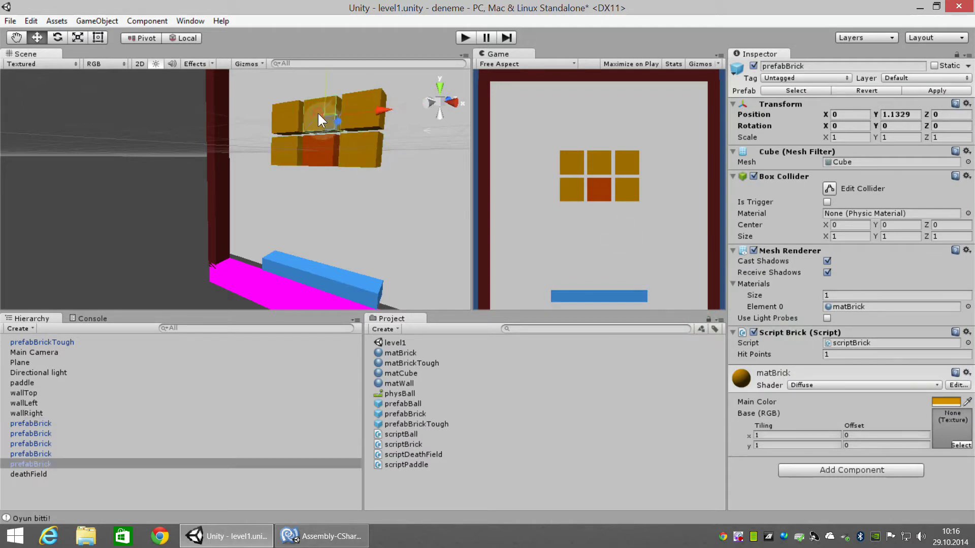
click(279, 114)
click(280, 150)
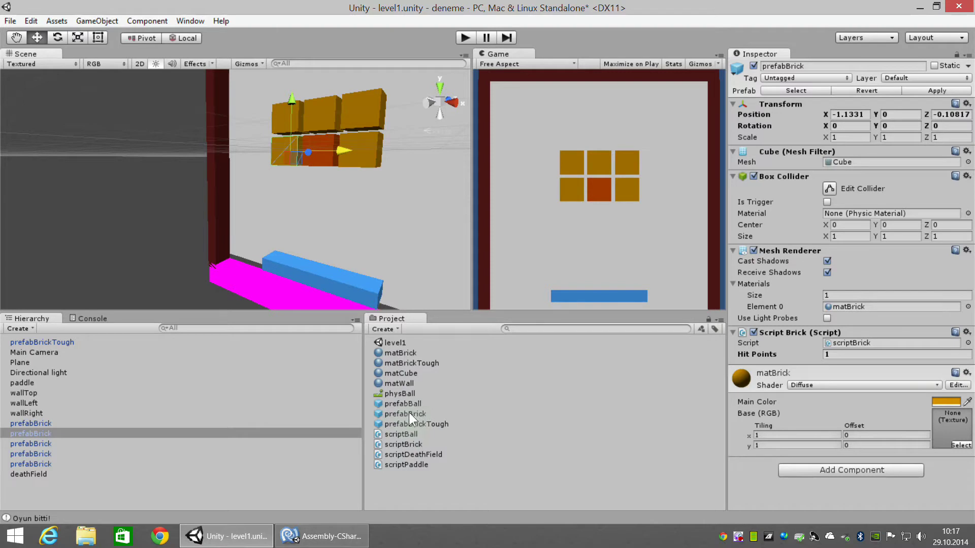
drag(402, 414, 343, 209)
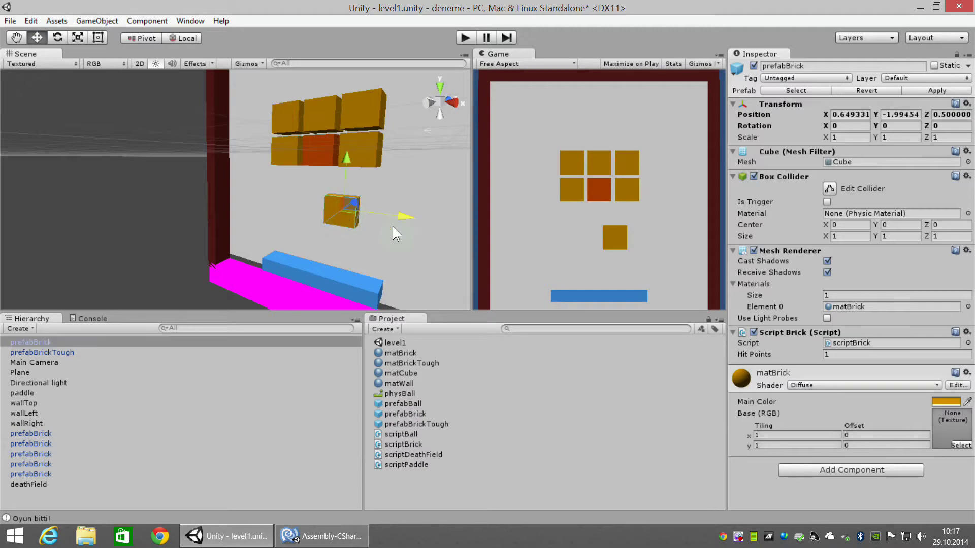
key(Delete)
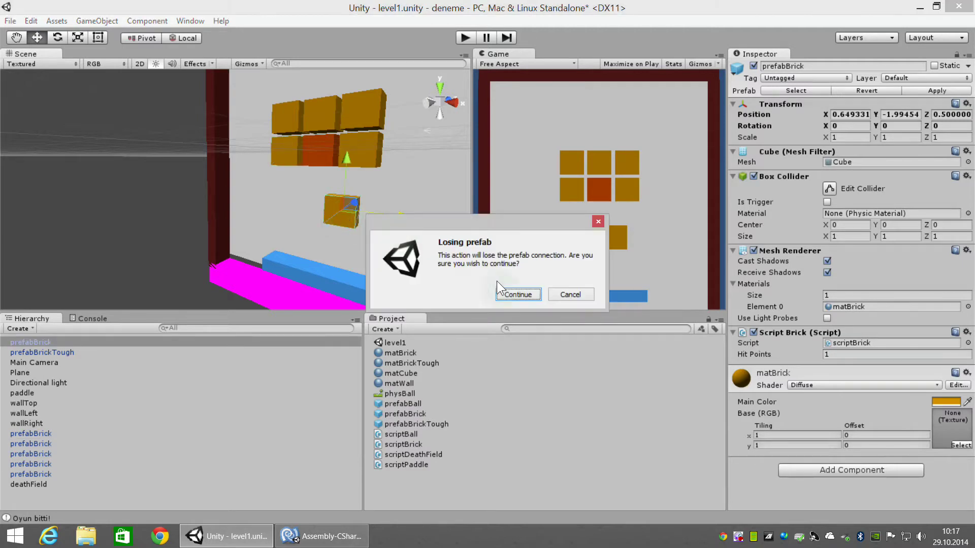
click(502, 288)
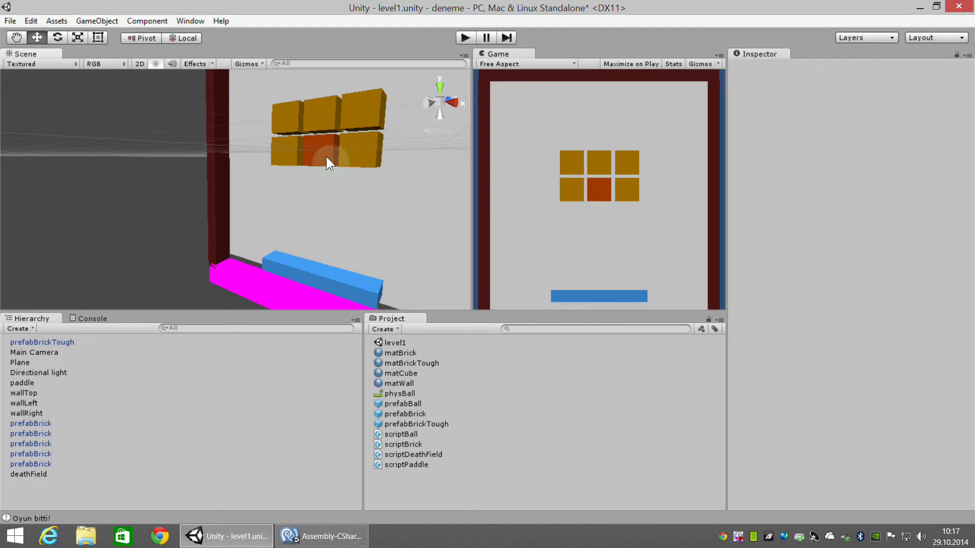
click(356, 157)
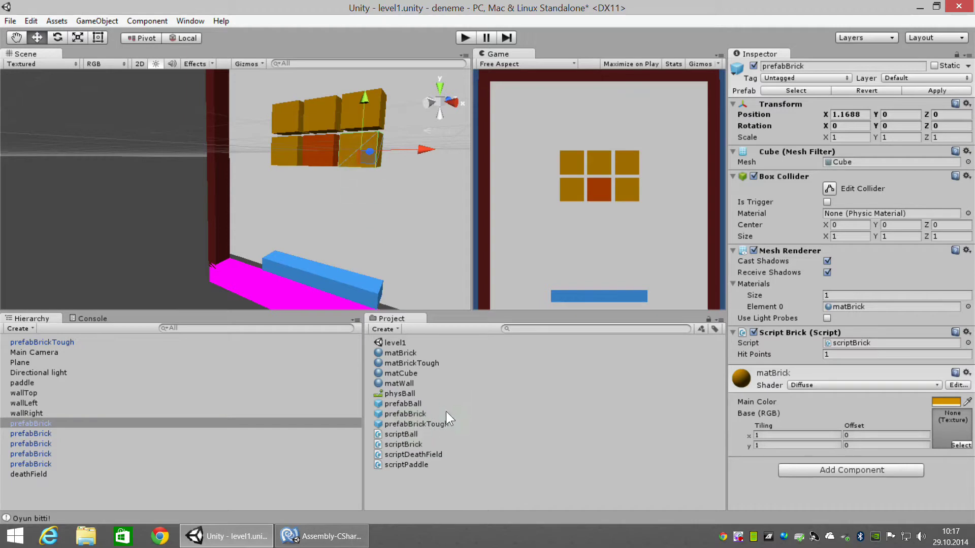
click(405, 414)
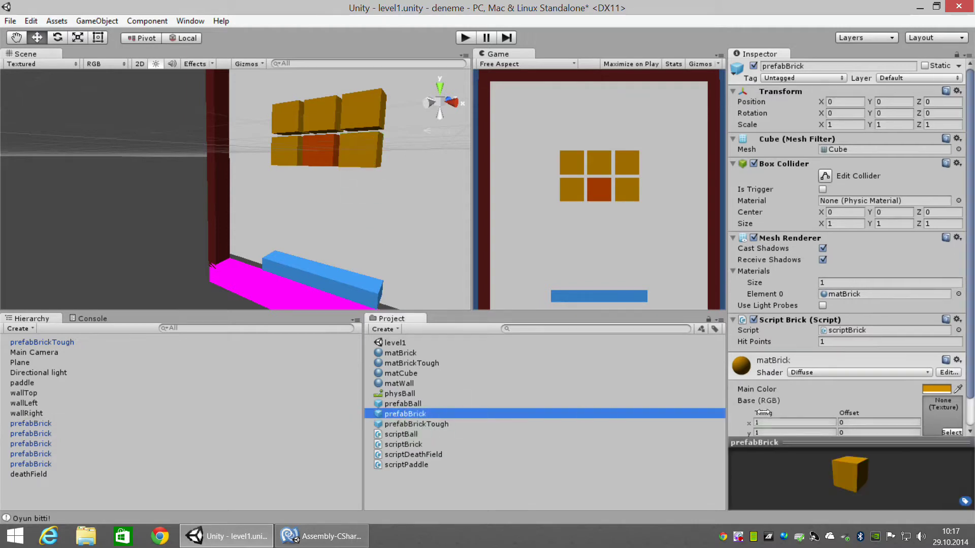
click(831, 342)
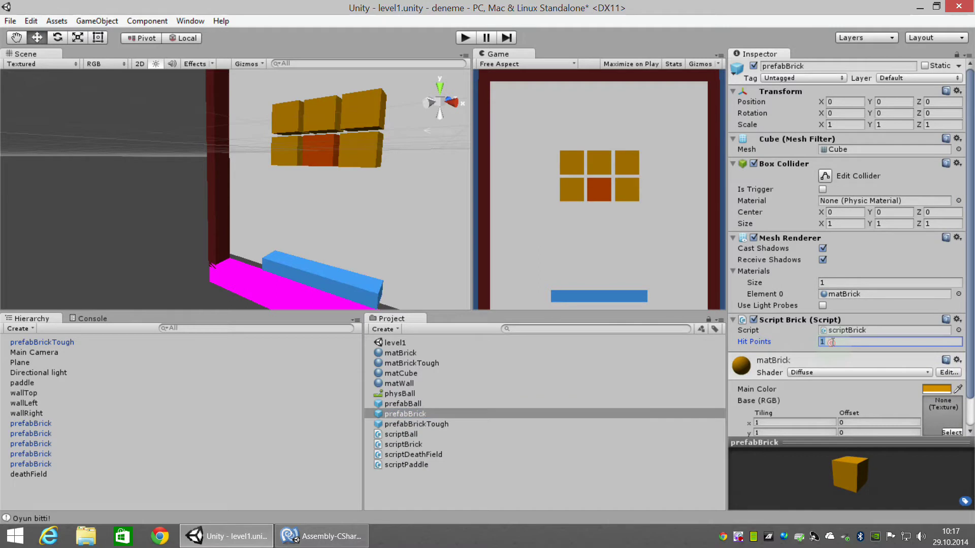
text(8)
click(392, 413)
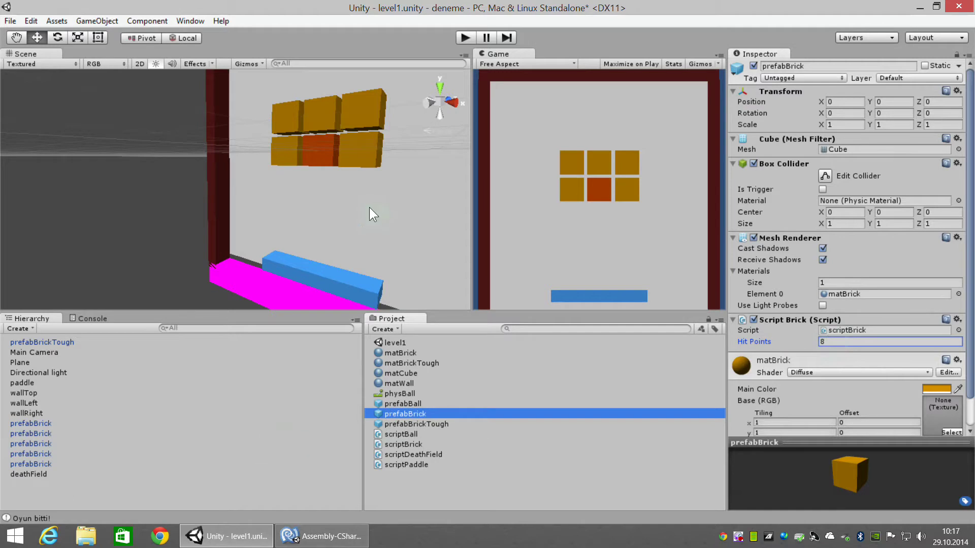
click(286, 148)
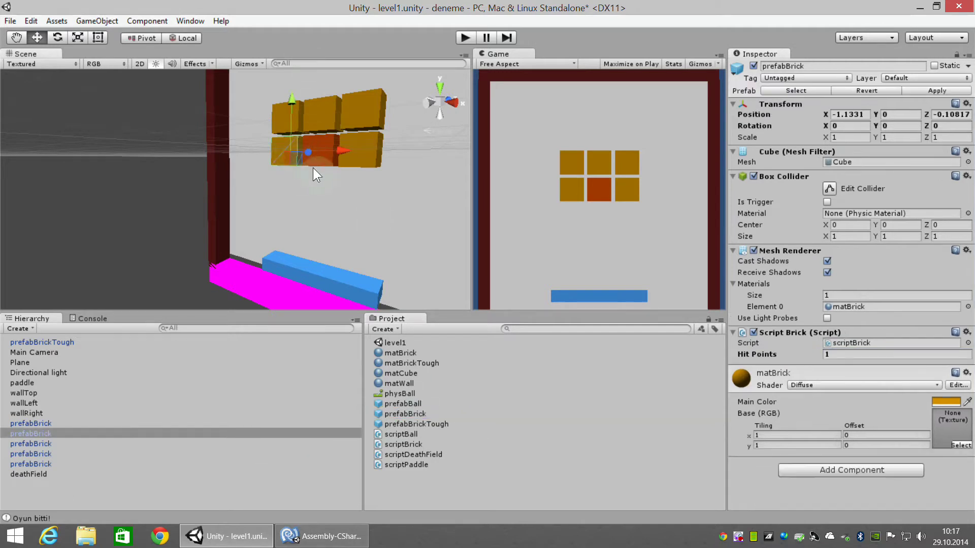
click(354, 115)
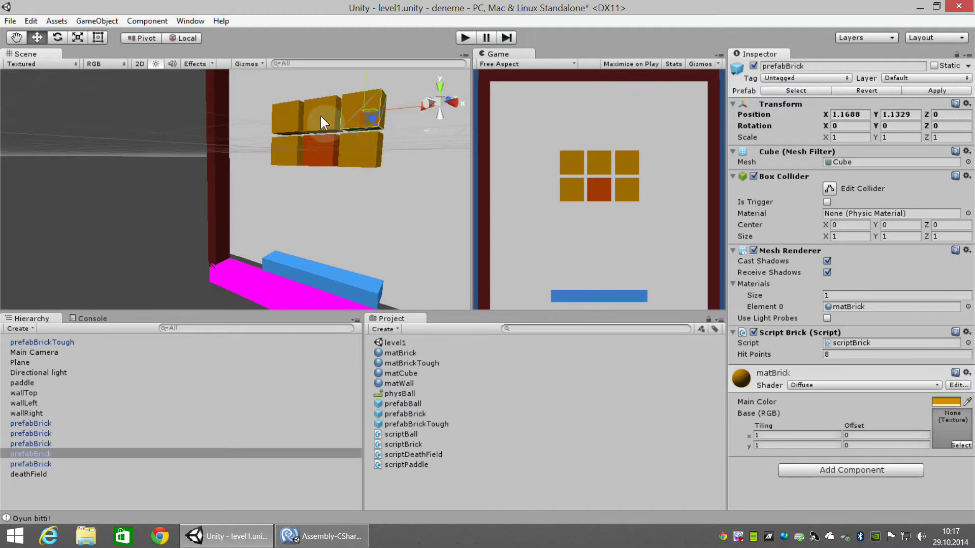
click(321, 117)
click(289, 117)
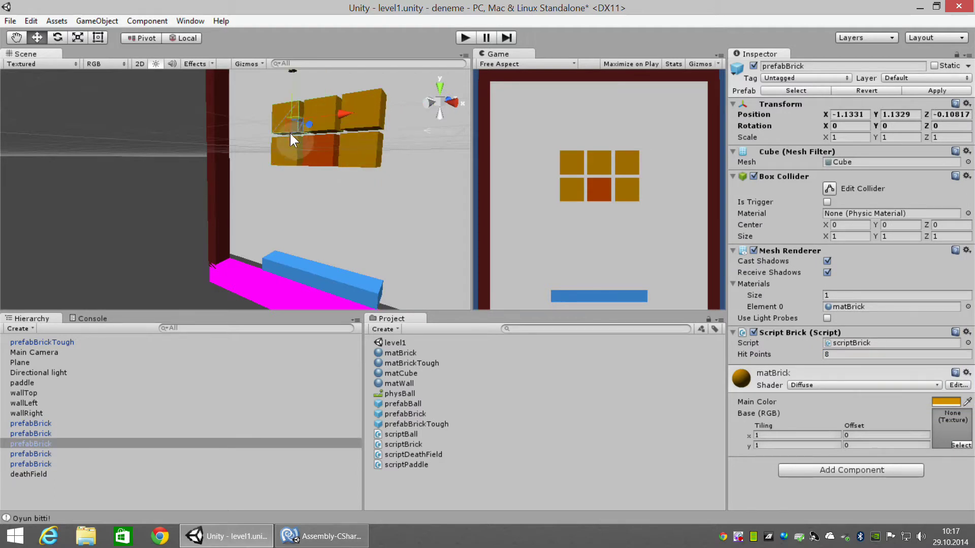
click(284, 154)
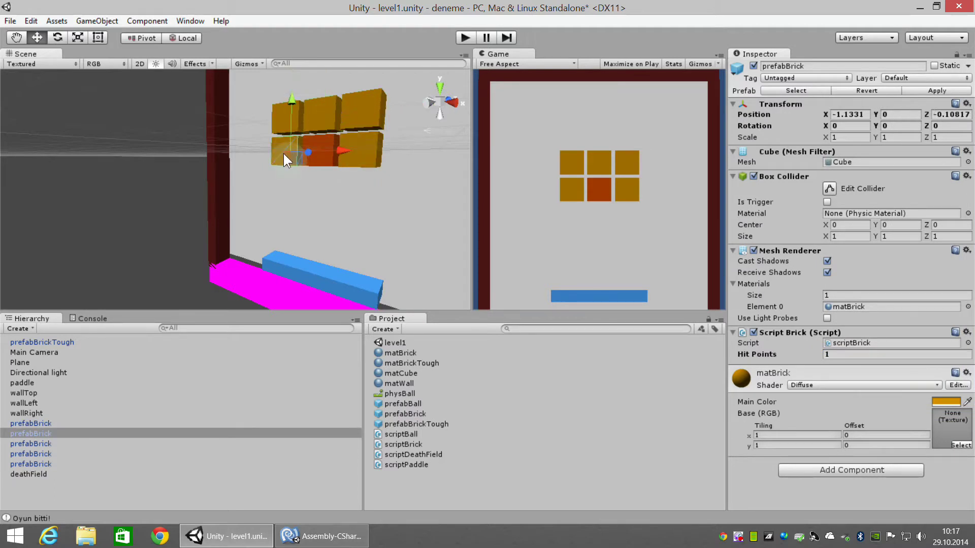
click(359, 149)
click(340, 116)
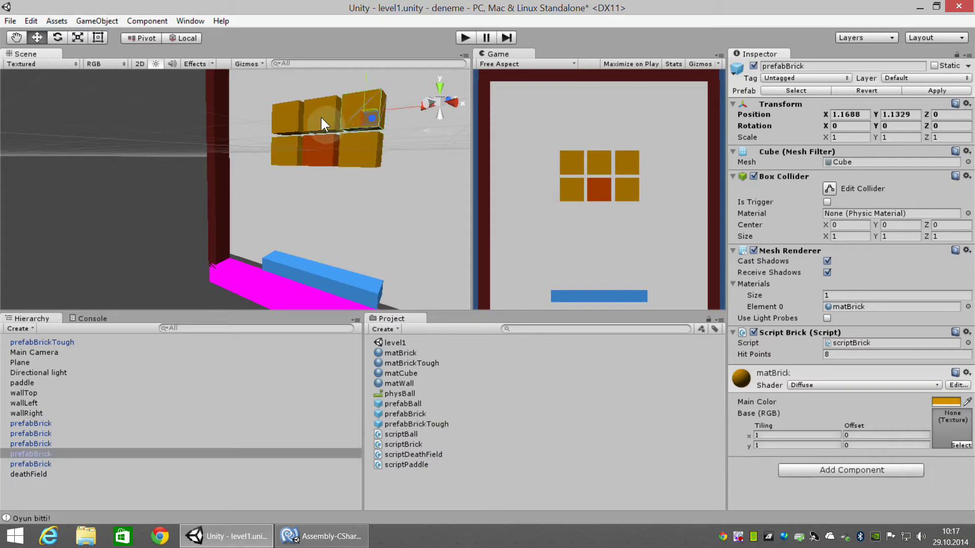
click(321, 117)
click(288, 116)
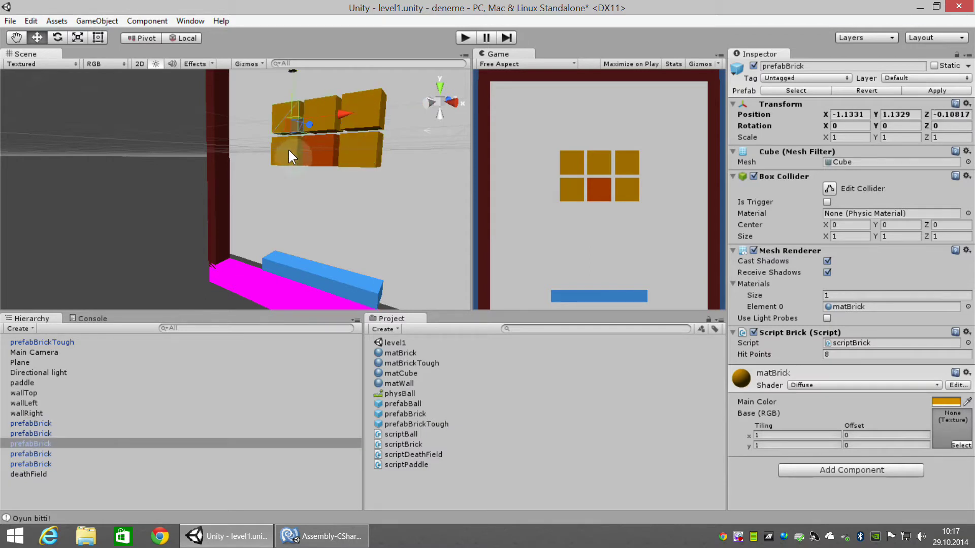
click(286, 147)
- Delete the bottom-left brick and drag in a fresh prefabBrick instance
key(Delete)
click(525, 297)
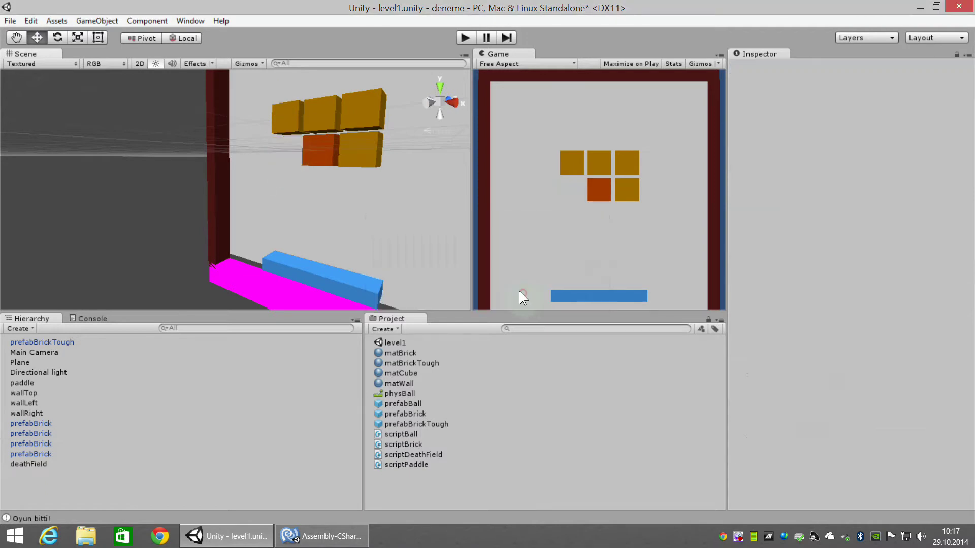
drag(417, 414, 304, 186)
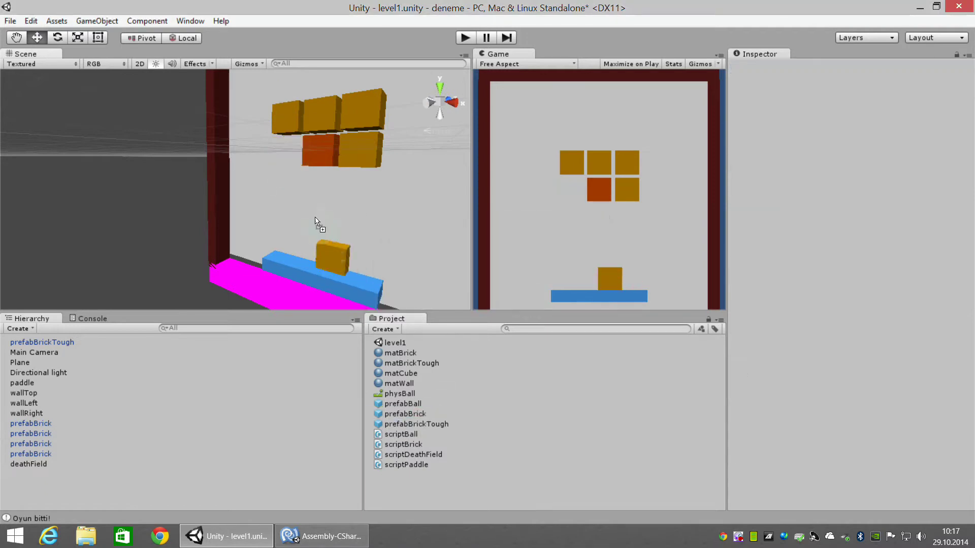
- Set the new brick's position to 0, 0, 0 and slide it left into the bottom-left slot
click(840, 114)
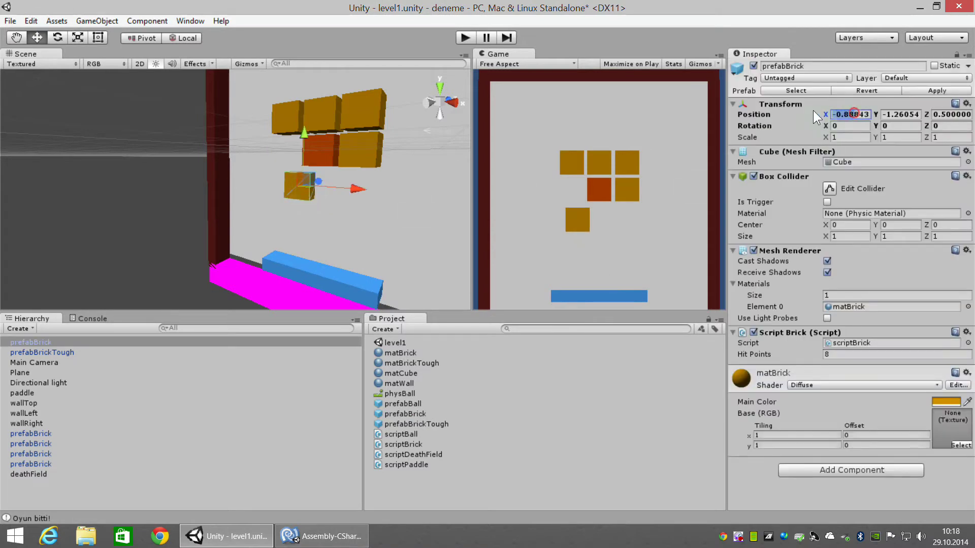
key(BackSpace)
text(1)
key(BackSpace)
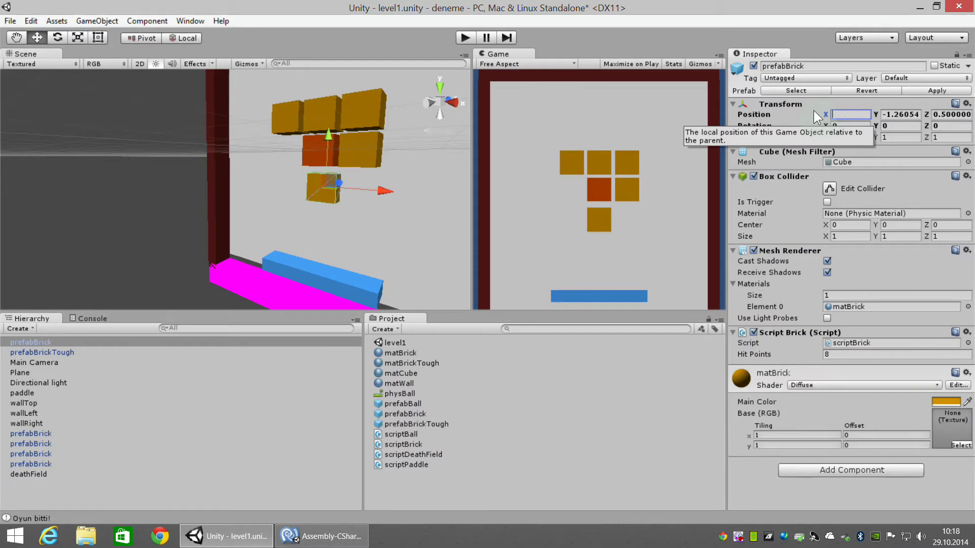
text(0)
key(Tab)
text(0)
key(Tab)
text(0)
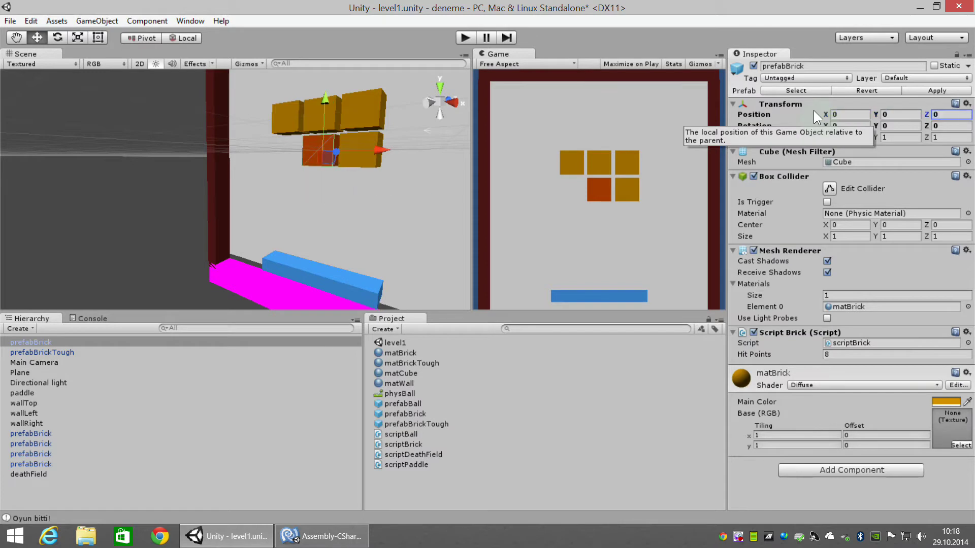
drag(381, 148, 348, 146)
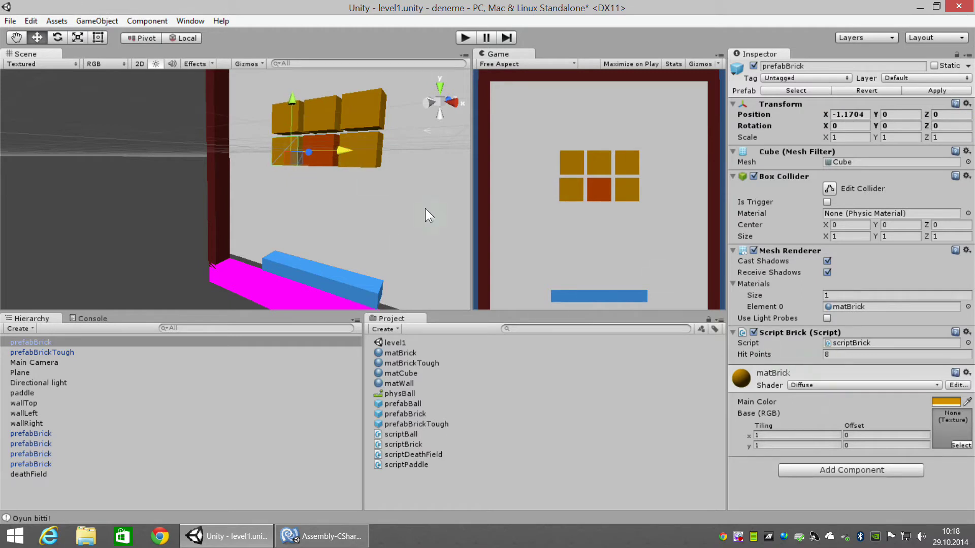
- Change the prefabBrick asset's Hit Points to 1
click(405, 414)
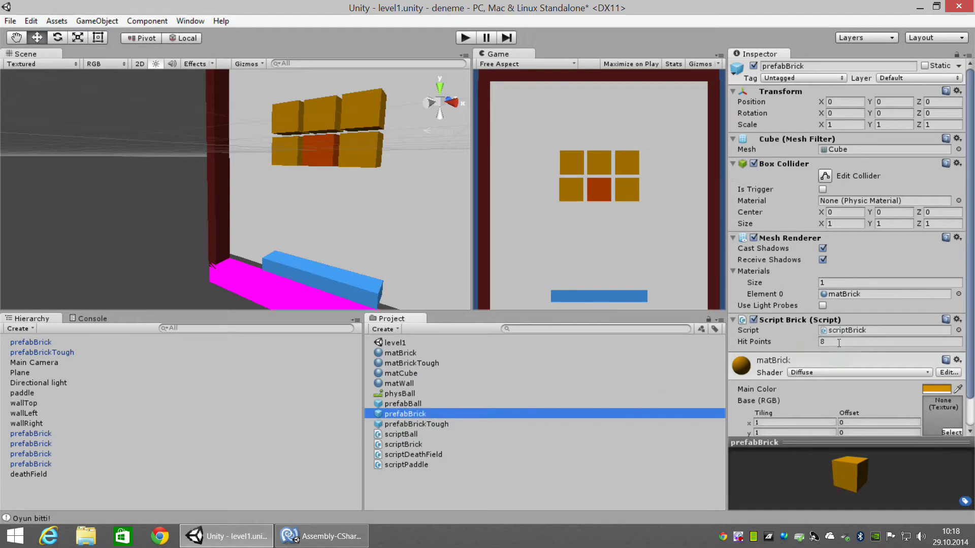
click(838, 343)
text(1)
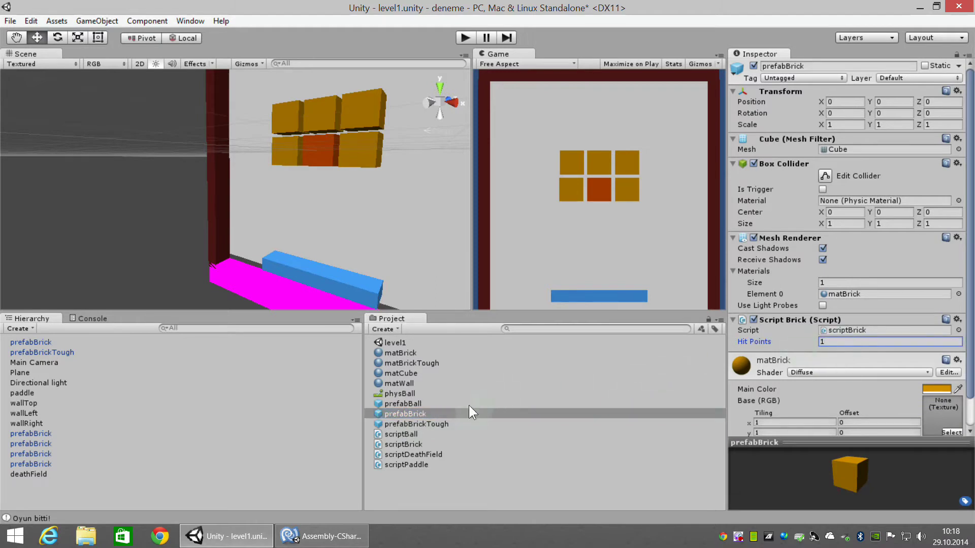
click(400, 413)
- Check every brick's Hit Points, confirming the tough middle brick still has 3
click(361, 150)
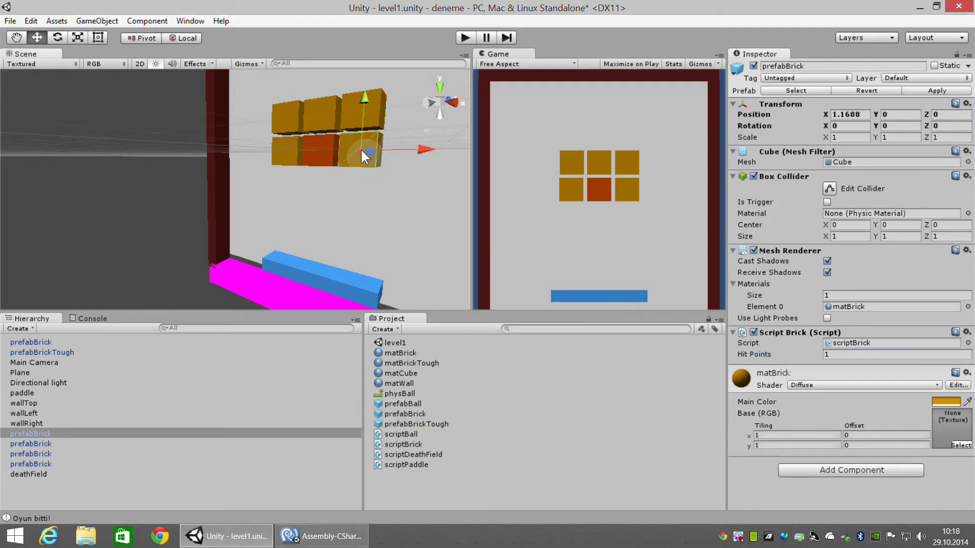
click(352, 112)
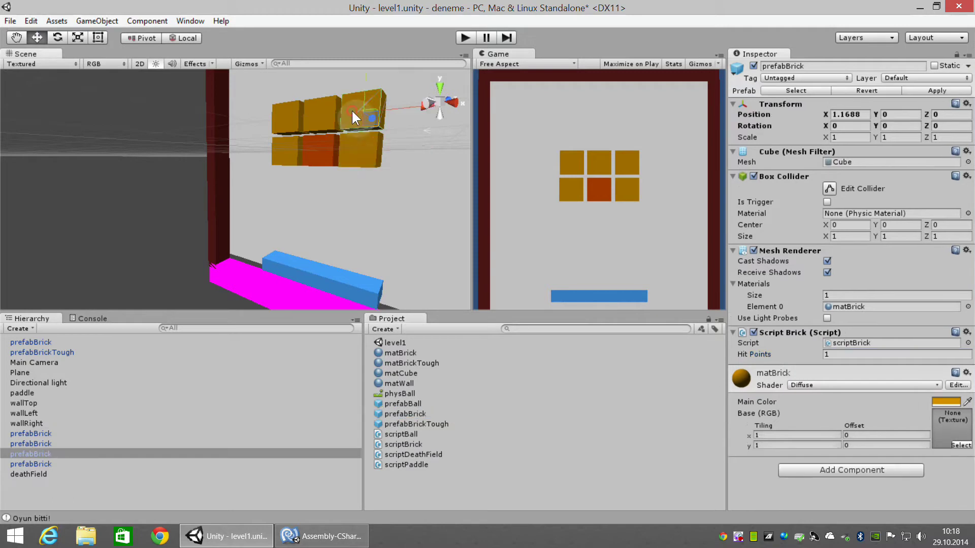
click(322, 115)
click(280, 118)
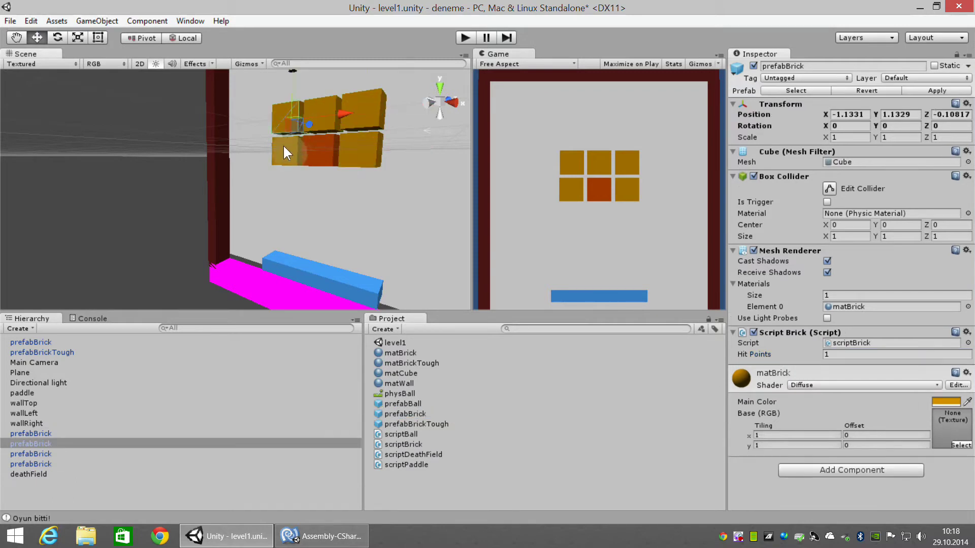
click(281, 146)
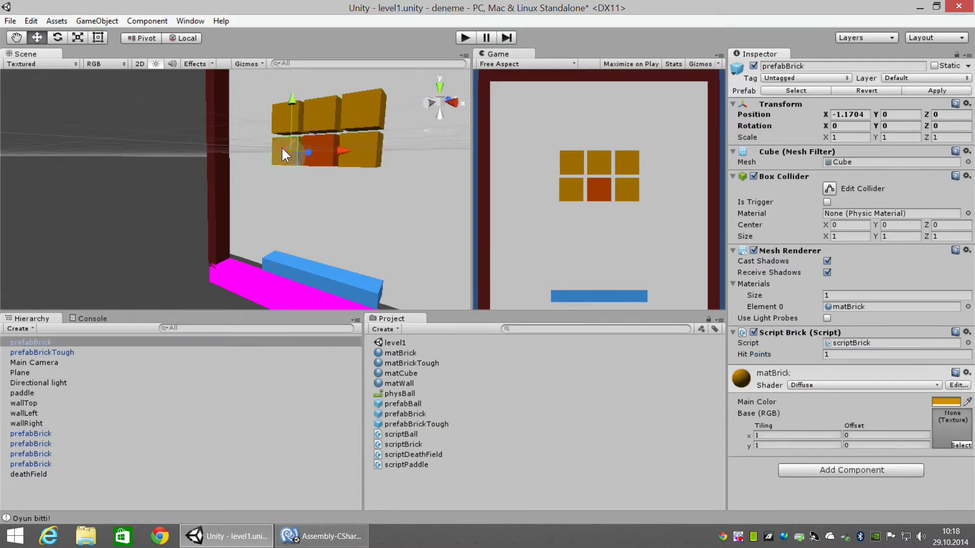
click(323, 161)
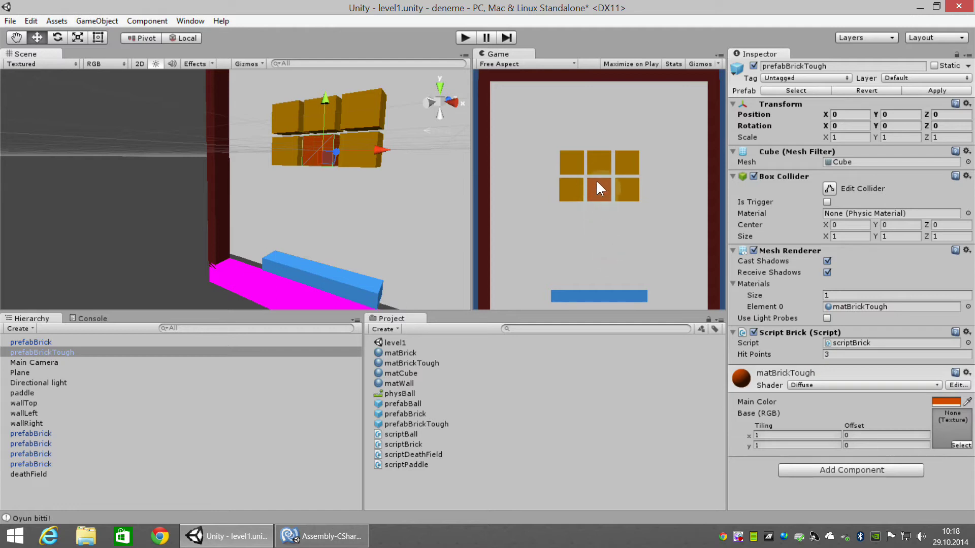
click(279, 152)
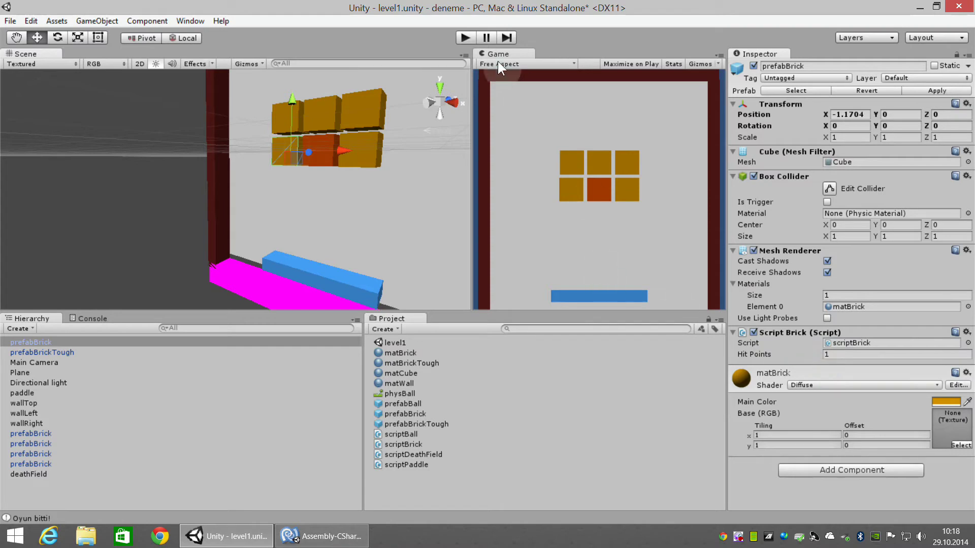
- Start play mode, position the paddle, and launch the ball with space
click(464, 38)
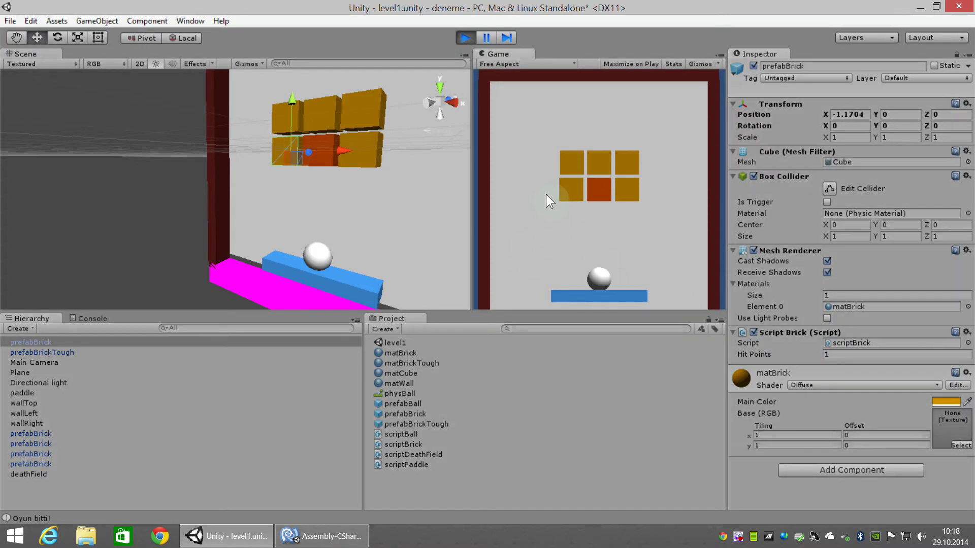
key(Left)
key(Left)
key(Right)
key(space)
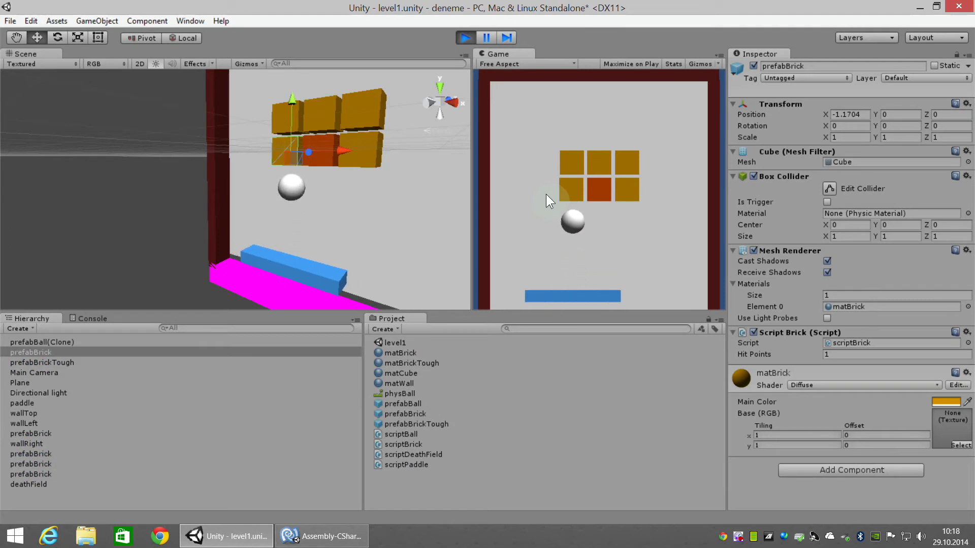
- Keep the ball in play with the paddle until every brick, including the tough one, is destroyed
key(Right)
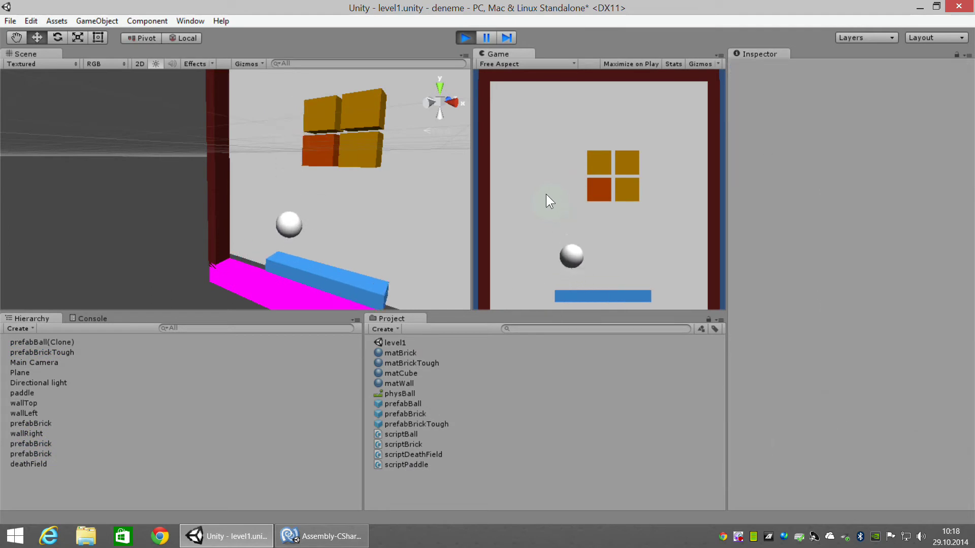
key(Left)
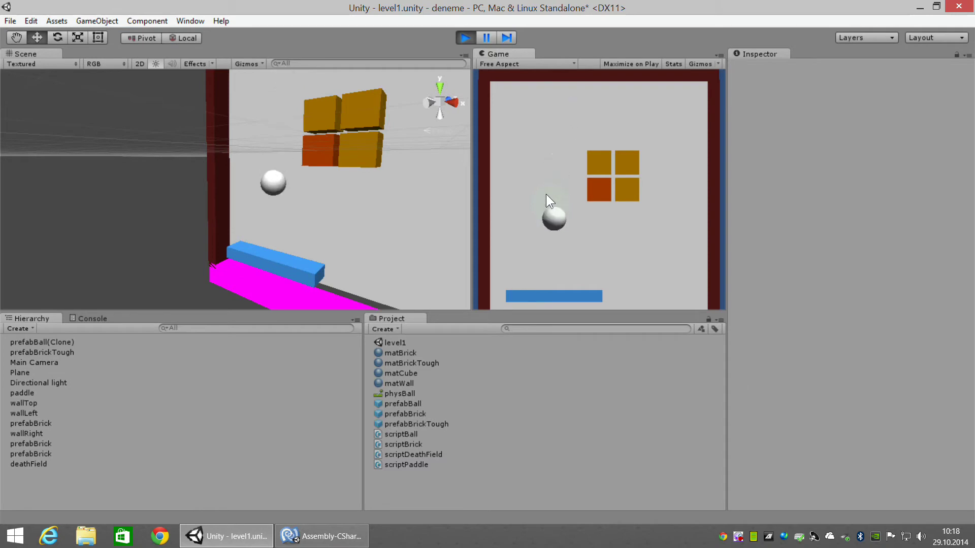
key(Left)
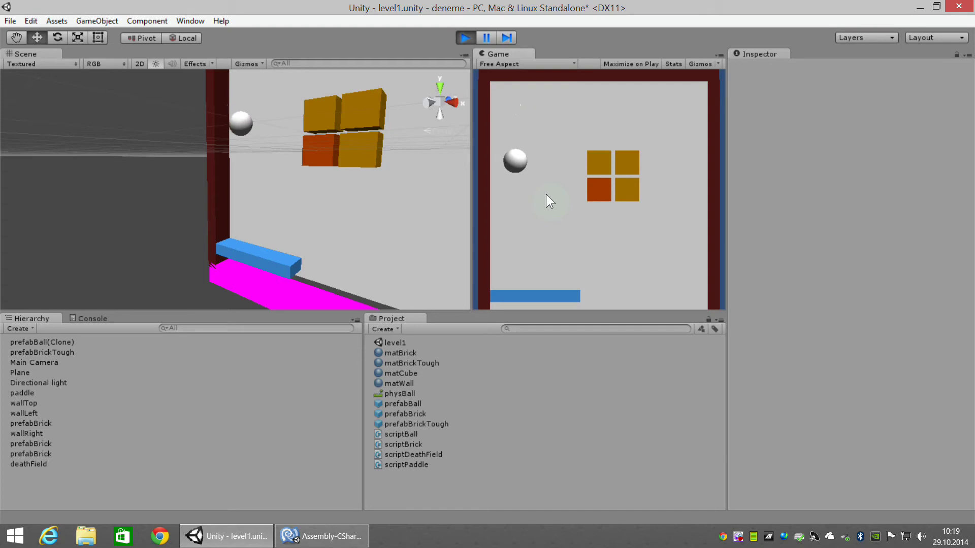
key(Right)
key(Right)
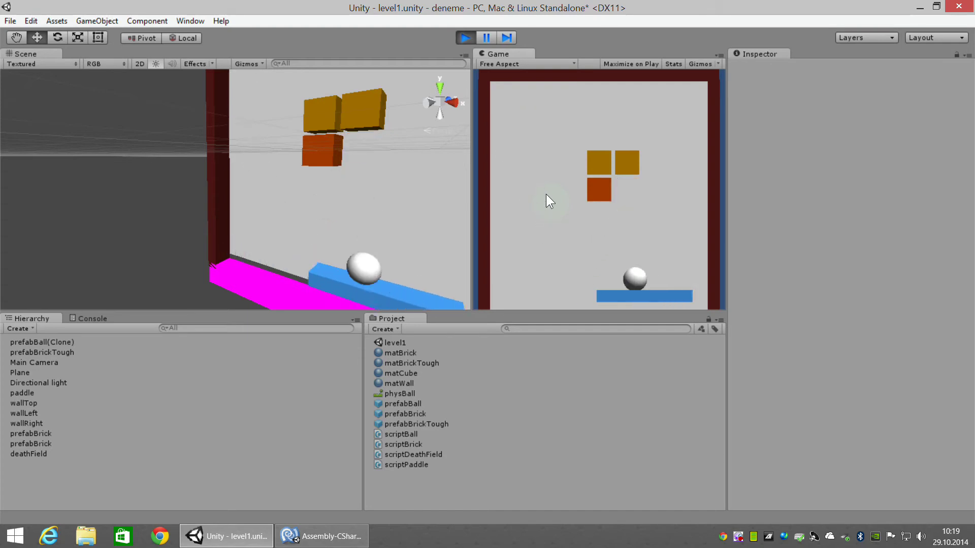
key(Left)
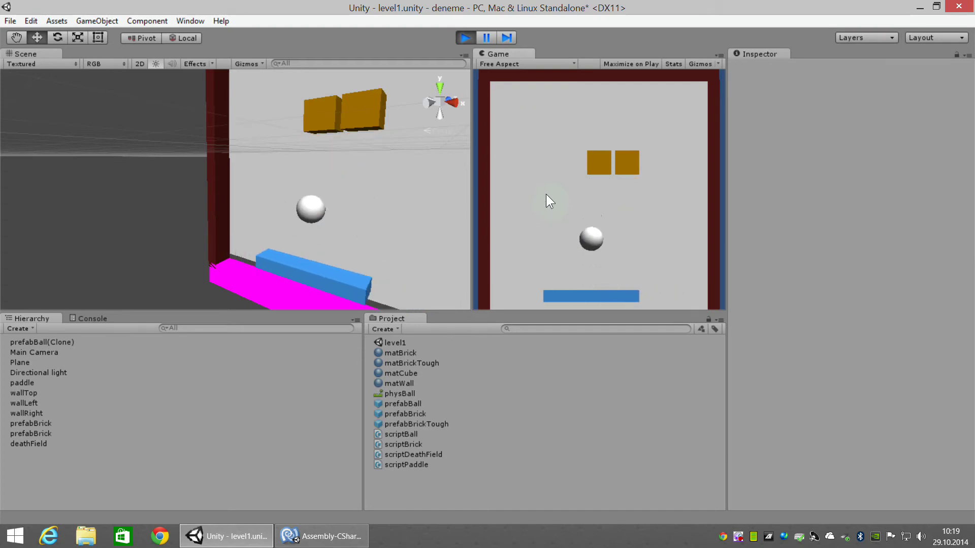
key(Right)
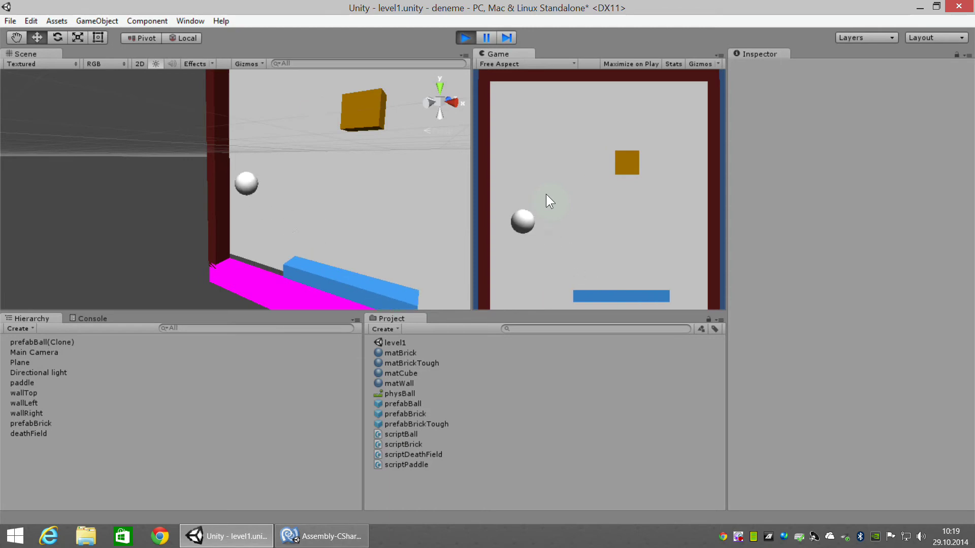
key(Left)
key(Right)
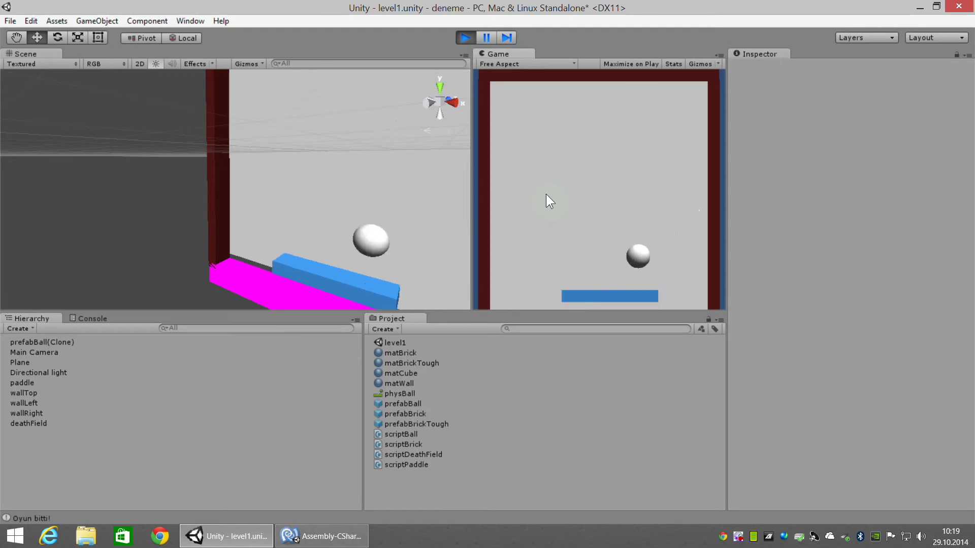
key(Left)
key(Left)
key(Right)
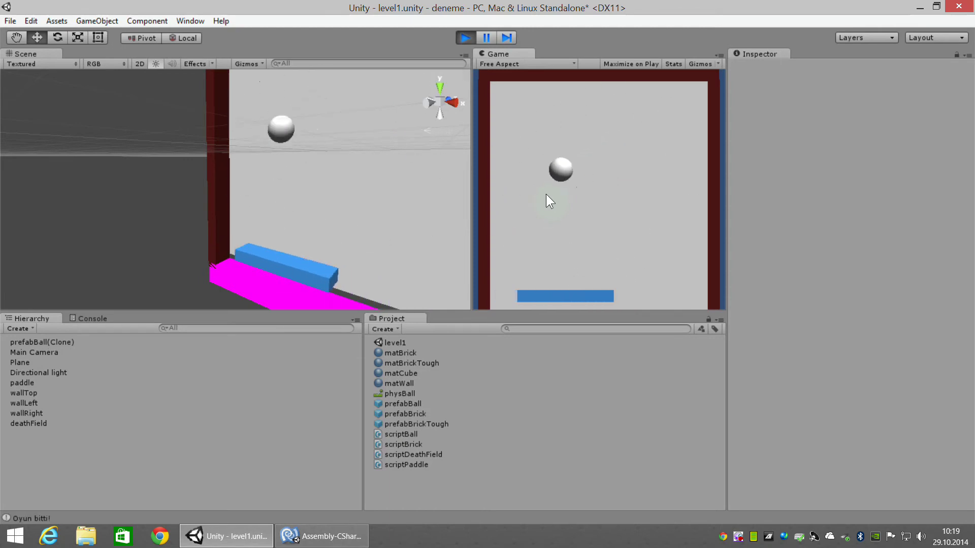
key(Left)
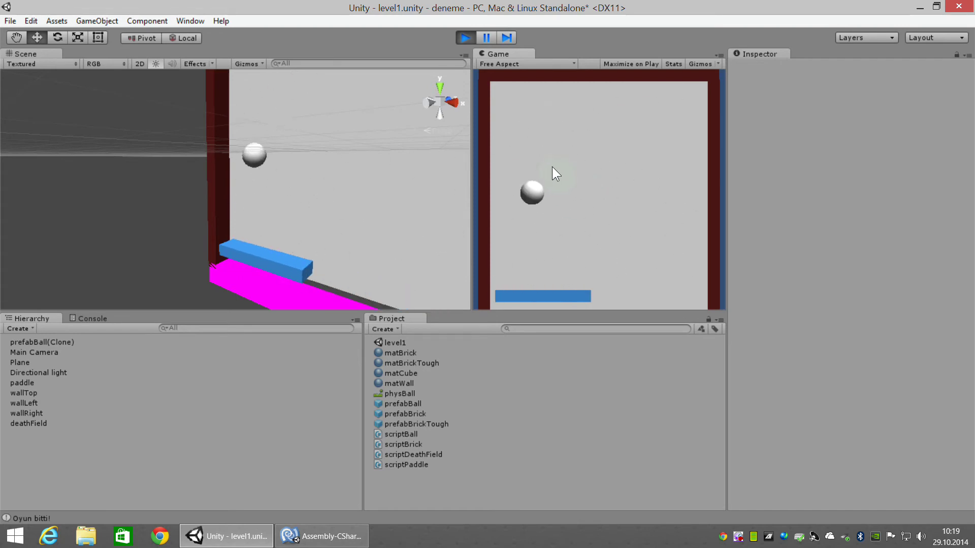
- Stop play mode so the six-brick grid with the orange-red tough brick returns
click(465, 37)
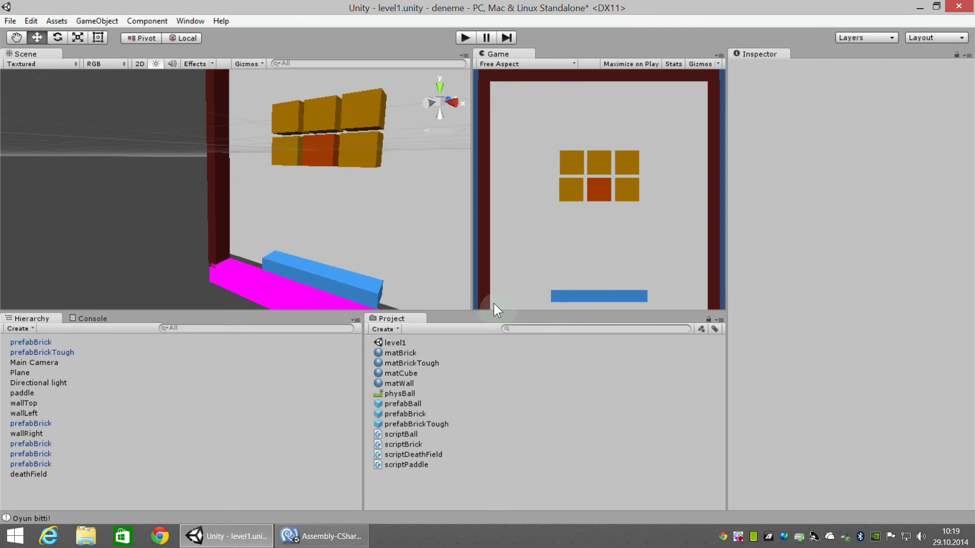
- Select the level1 scene asset in the Project panel
click(397, 343)
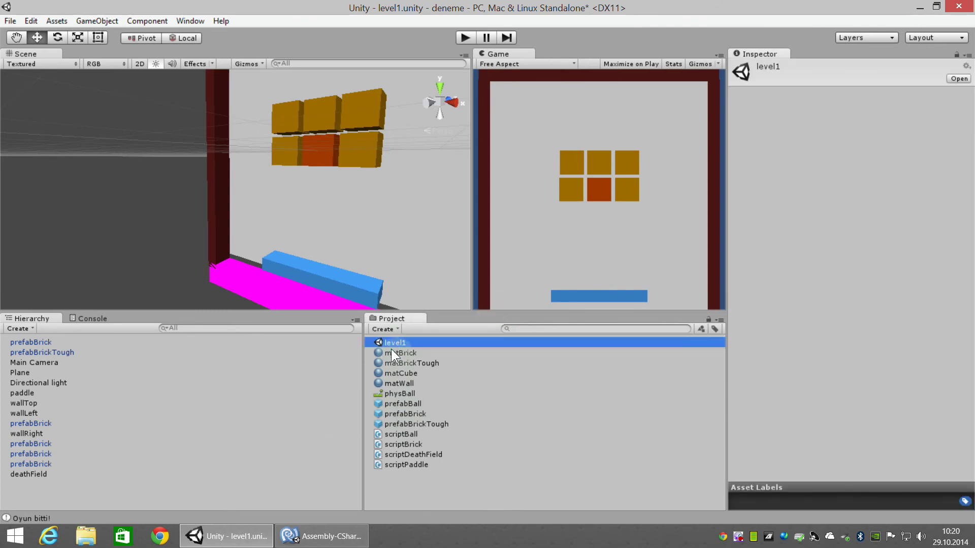